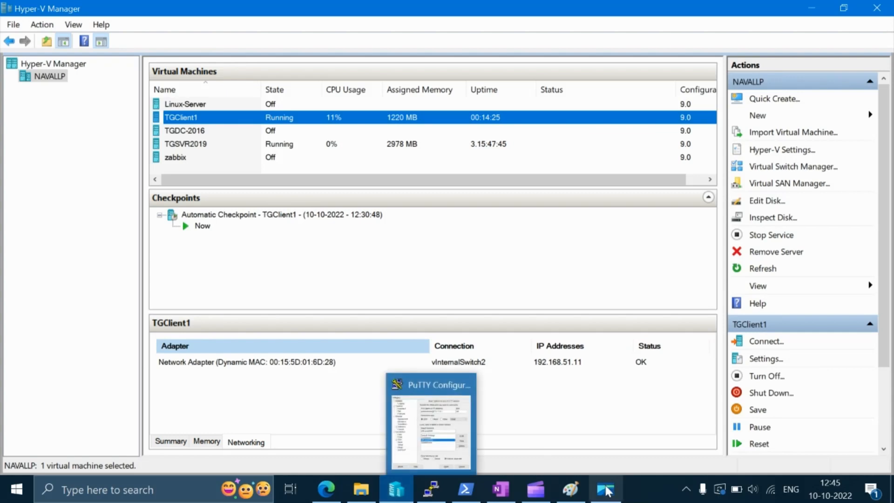
Step: Switch to Paint and outline a computer in rectangles: a square monitor with a small base and a tower about 46 × 133 px beside it
{"action": "left_click", "coordinate": [563, 492]}
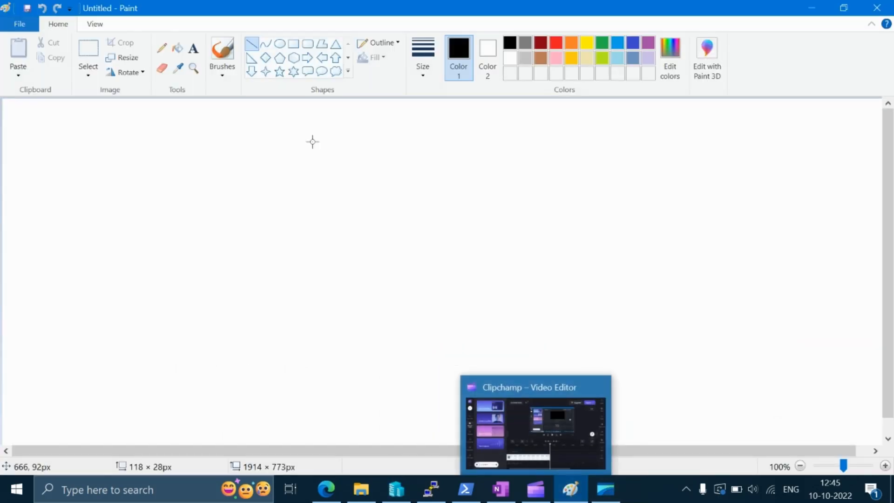
{"action": "left_click", "coordinate": [293, 44]}
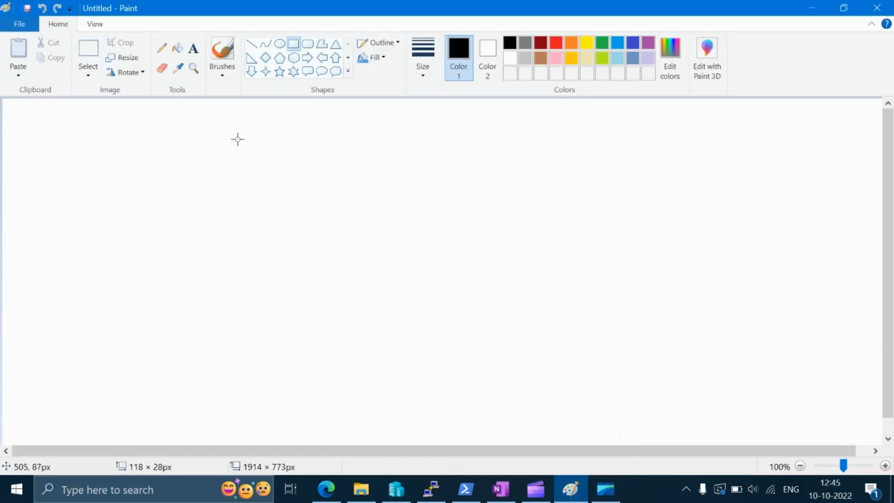
{"action": "left_click_drag", "start_coordinate": [237, 137], "coordinate": [279, 212]}
{"action": "left_click_drag", "start_coordinate": [188, 157], "coordinate": [209, 217]}
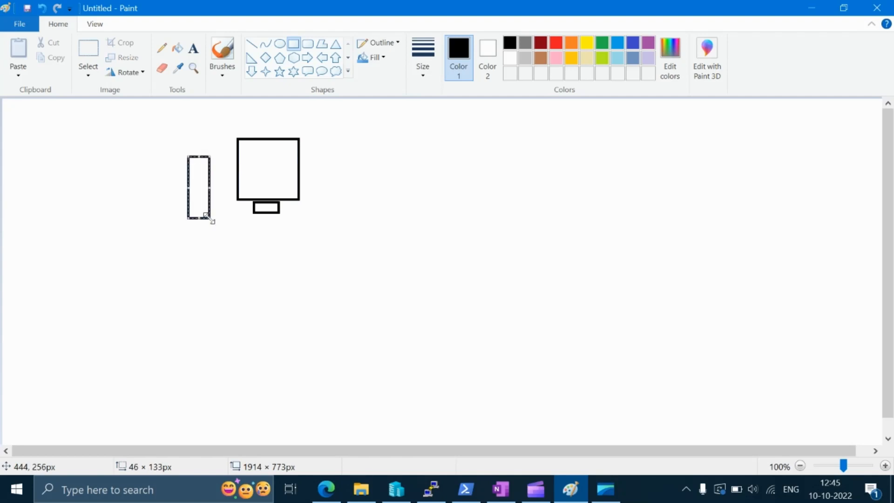
Step: Draw two tall rectangles below the computer, about 57 × 184 px and 50 × 201 px, each with a small box on top
{"action": "left_click_drag", "start_coordinate": [100, 304], "coordinate": [126, 390]}
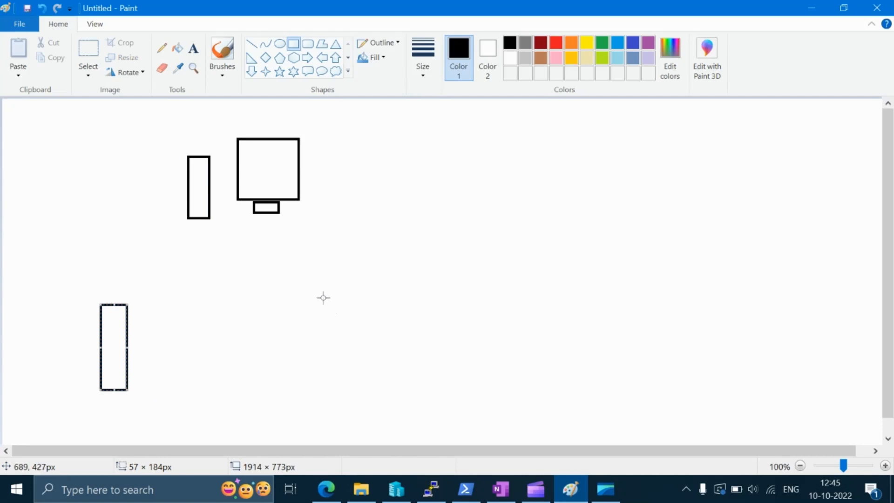
{"action": "left_click_drag", "start_coordinate": [323, 295], "coordinate": [345, 388]}
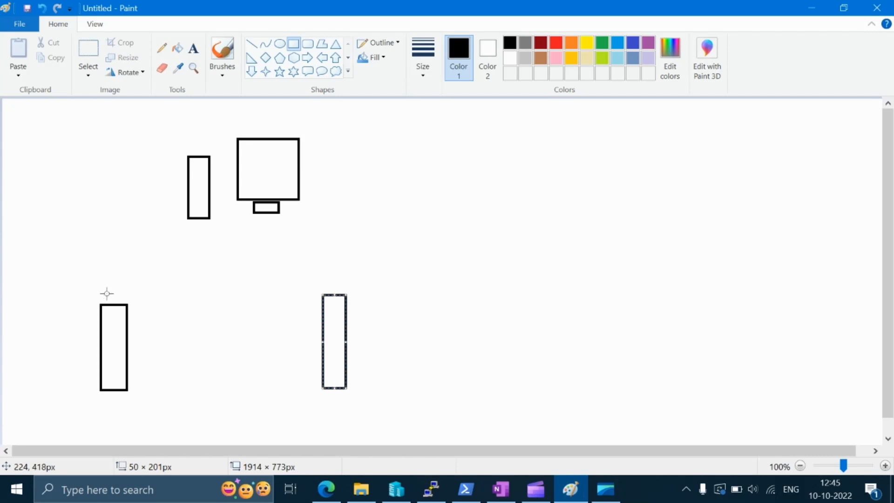
{"action": "left_click_drag", "start_coordinate": [106, 293], "coordinate": [119, 304]}
{"action": "left_click_drag", "start_coordinate": [326, 284], "coordinate": [342, 294]}
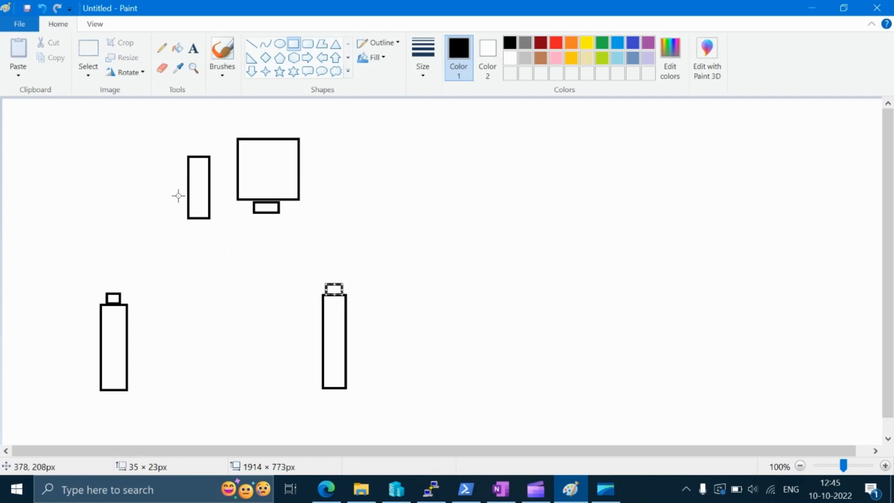
Step: Add a port box on the upper tower, a long bar across the middle, and a 135 × 23 px rectangle above it topped by a 41 × 20 px box
{"action": "left_click_drag", "start_coordinate": [178, 196], "coordinate": [187, 208]}
{"action": "left_click_drag", "start_coordinate": [57, 241], "coordinate": [432, 264]}
{"action": "left_click_drag", "start_coordinate": [92, 229], "coordinate": [155, 240]}
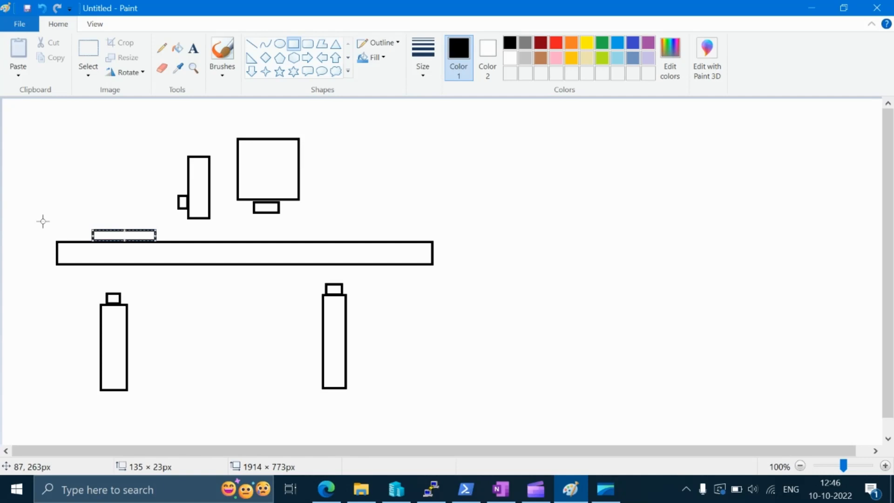
{"action": "left_click", "coordinate": [108, 220]}
{"action": "left_click_drag", "start_coordinate": [108, 221], "coordinate": [127, 230]}
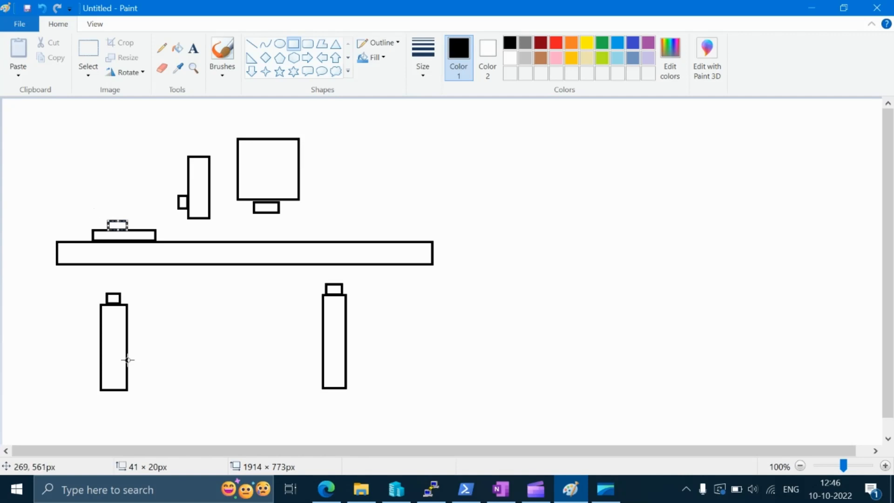
Step: Draw straight lines linking both lower towers and the upper tower's port to the stacked boxes, plus one line from that port toward the canvas's upper-left corner
{"action": "left_click_drag", "start_coordinate": [128, 360], "coordinate": [322, 359]}
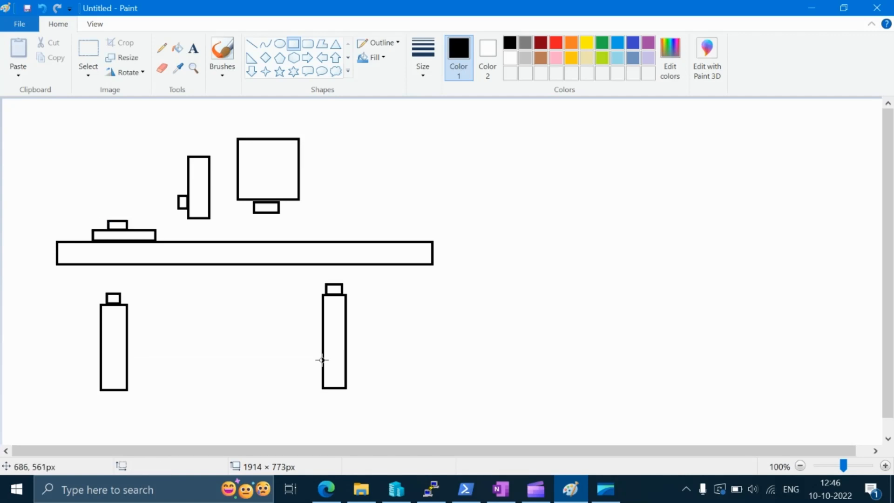
{"action": "left_click", "coordinate": [253, 44]}
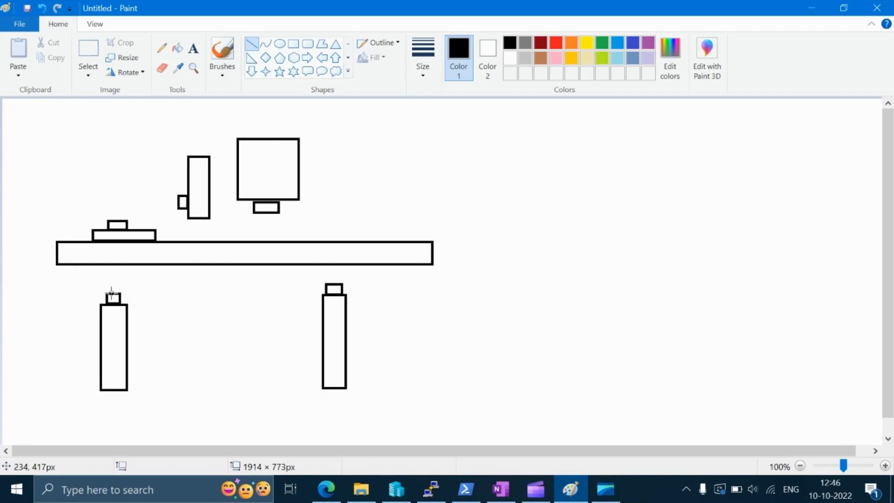
{"action": "left_click_drag", "start_coordinate": [111, 292], "coordinate": [116, 229]}
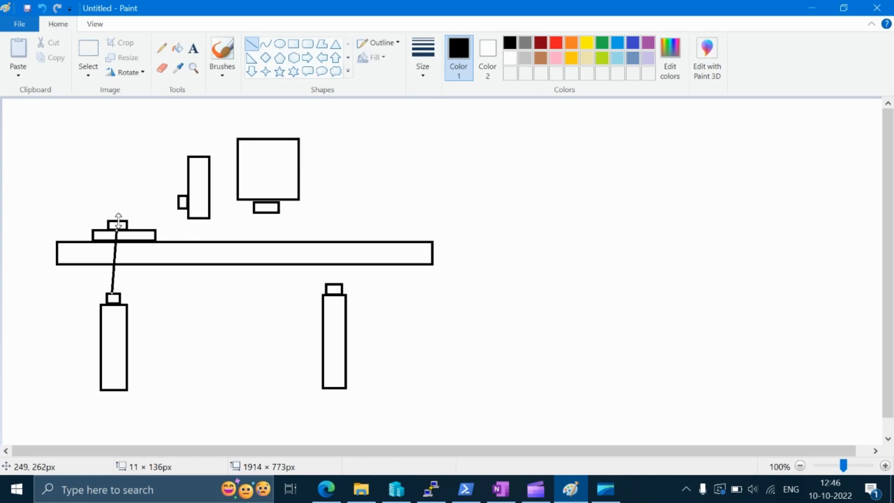
{"action": "left_click_drag", "start_coordinate": [117, 218], "coordinate": [178, 202]}
{"action": "mouse_move", "coordinate": [331, 283]}
{"action": "left_mouse_down"}
{"action": "mouse_move", "coordinate": [190, 266]}
{"action": "mouse_move", "coordinate": [107, 241]}
{"action": "mouse_move", "coordinate": [156, 237]}
{"action": "left_mouse_up"}
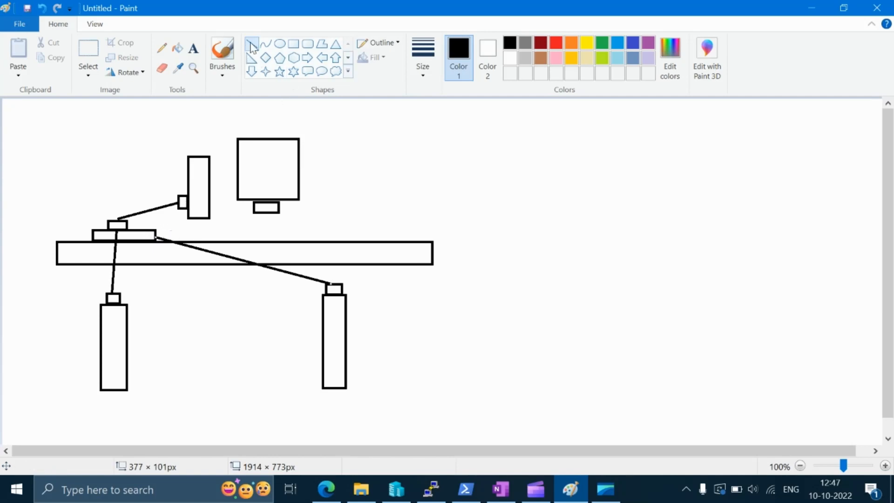
{"action": "left_click_drag", "start_coordinate": [147, 227], "coordinate": [182, 208]}
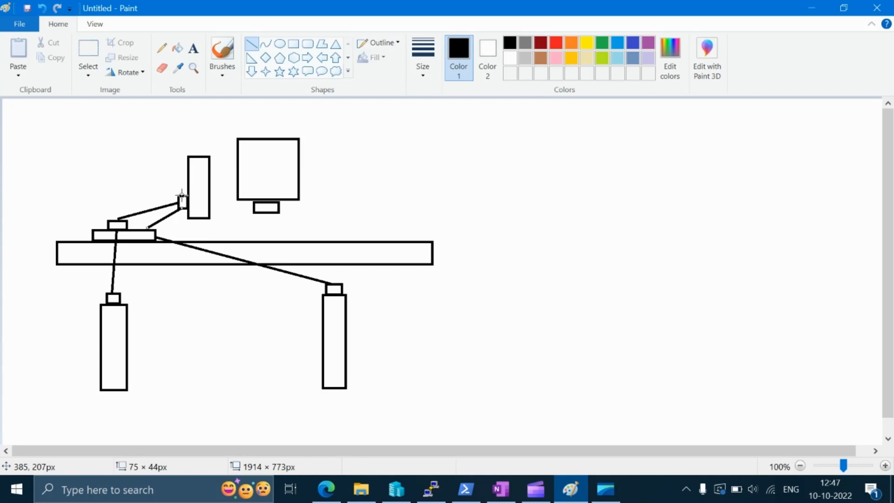
{"action": "mouse_move", "coordinate": [181, 193]}
{"action": "left_mouse_down"}
{"action": "mouse_move", "coordinate": [99, 159]}
{"action": "mouse_move", "coordinate": [75, 123]}
{"action": "left_mouse_up"}
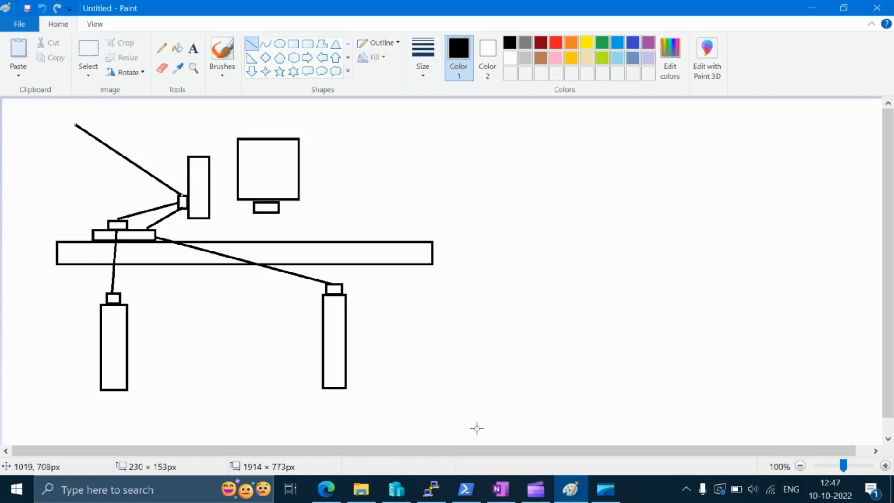
Step: Switch to Hyper-V Manager and open the Virtual Switch Manager for NAVALLP
{"action": "left_click", "coordinate": [398, 492]}
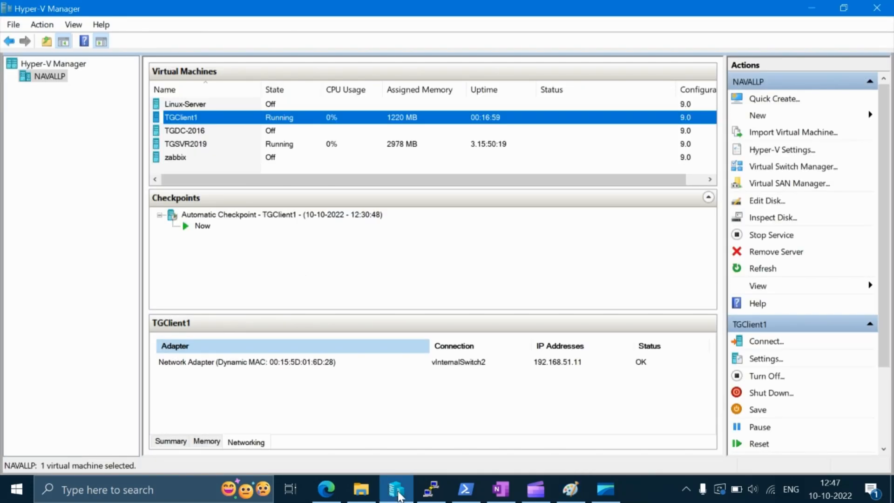
{"action": "left_click", "coordinate": [795, 170]}
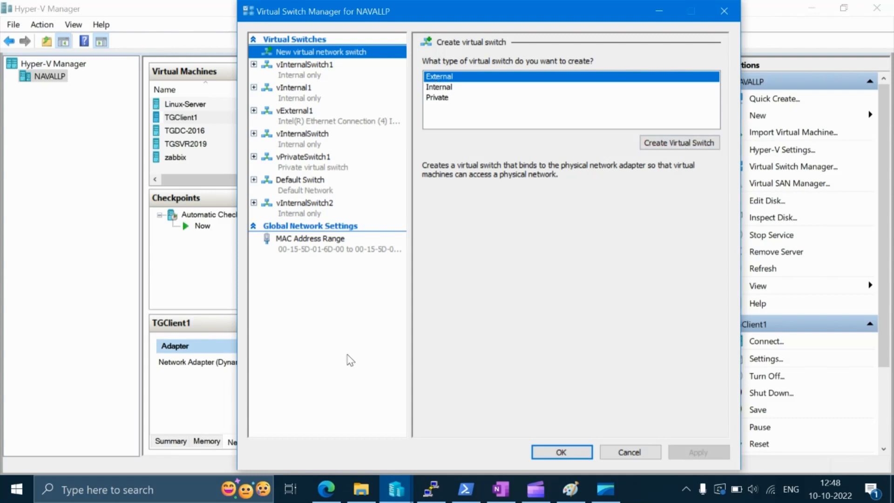
Step: Run ncpa.cpl to open Network Connections and examine the host's Wi-Fi and Ethernet adapters
{"action": "left_click", "coordinate": [22, 496]}
{"action": "right_click", "coordinate": [22, 496]}
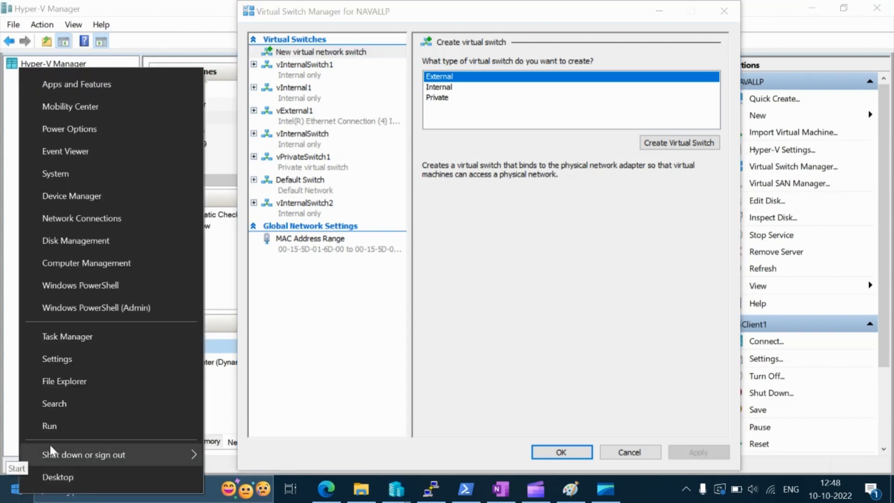
{"action": "left_click", "coordinate": [65, 431]}
{"action": "type", "text": "ncp"}
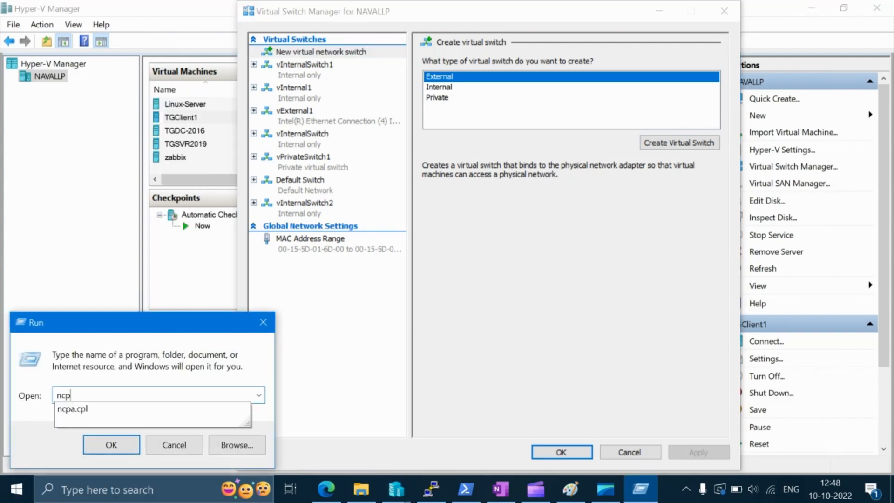
{"action": "type", "text": "a.cpl"}
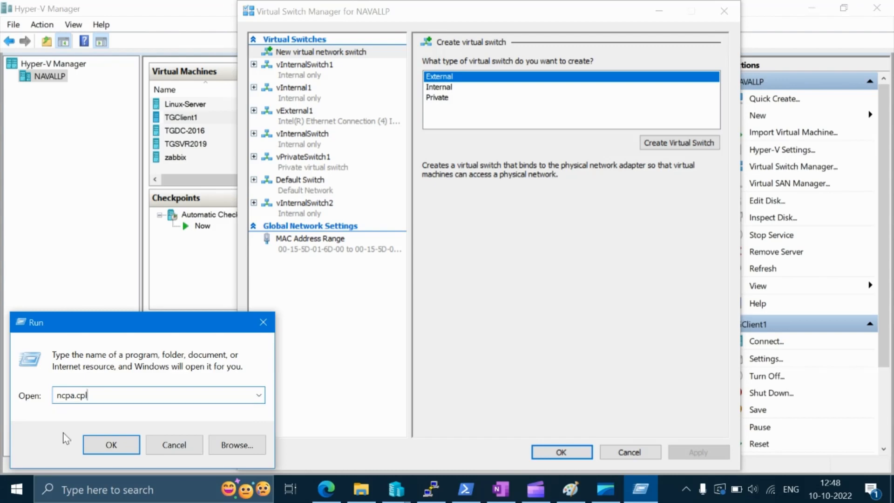
{"action": "key", "text": "Return"}
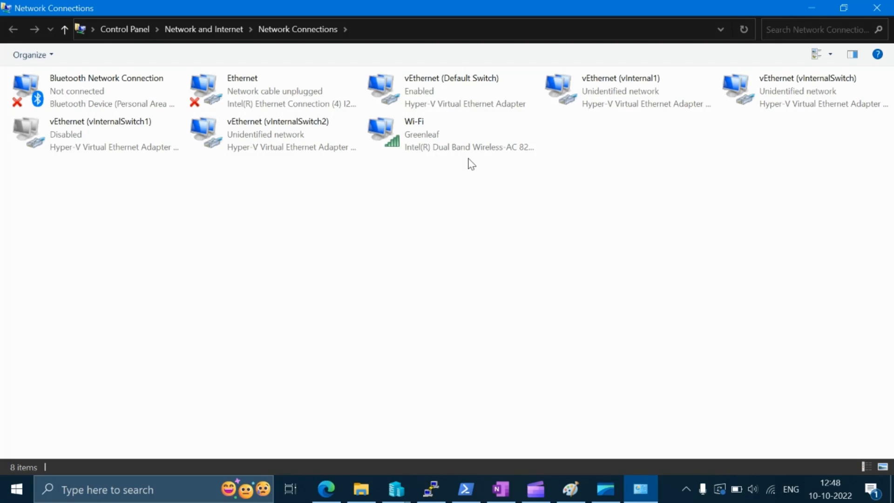
{"action": "left_click", "coordinate": [443, 141]}
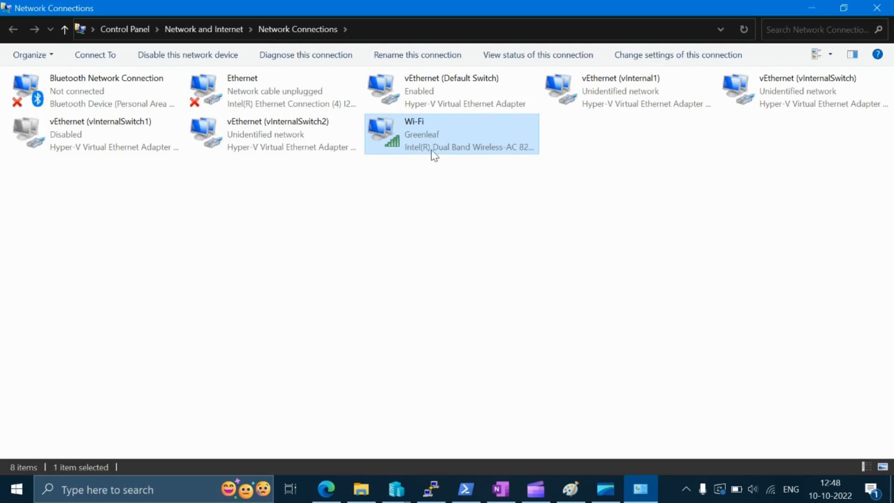
{"action": "left_click", "coordinate": [285, 99]}
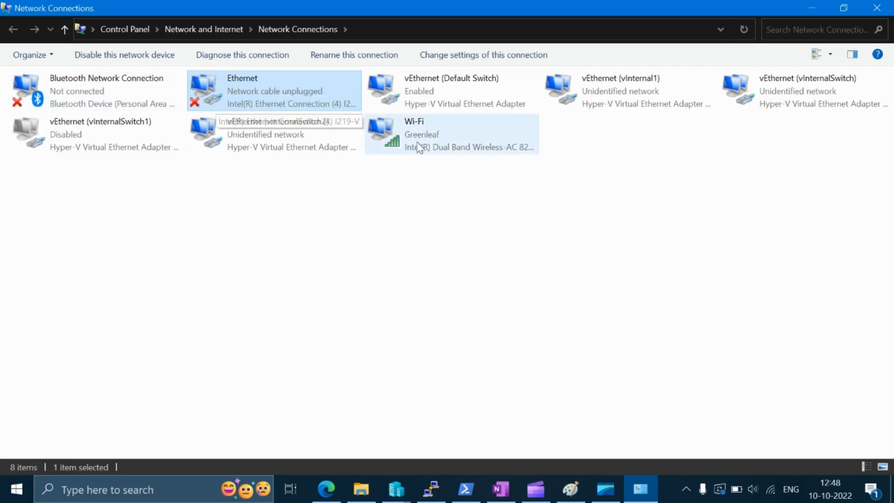
{"action": "left_click", "coordinate": [457, 139]}
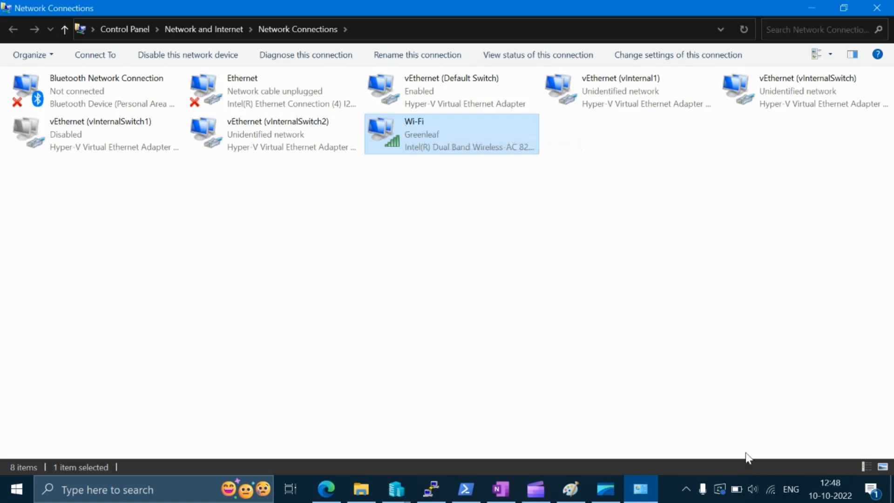
{"action": "mouse_move", "coordinate": [770, 489]}
Step: Return to the Virtual Switch Manager and create a new virtual switch of the External type
{"action": "left_click", "coordinate": [396, 489]}
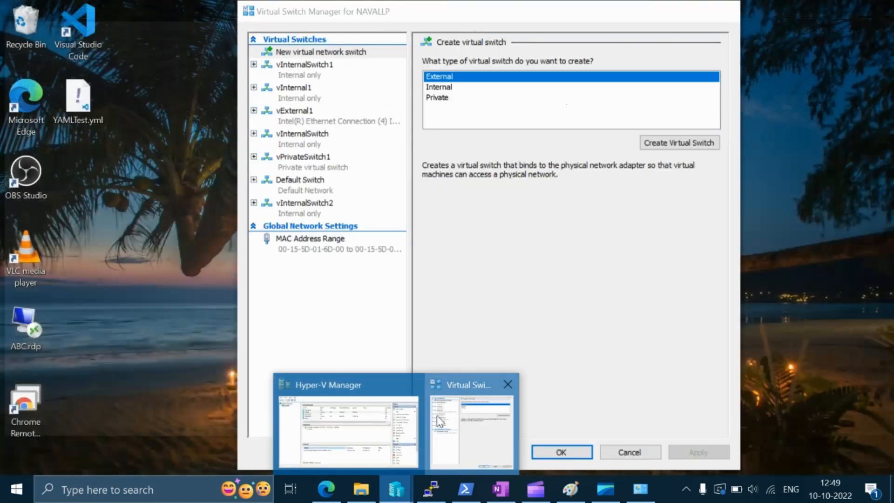
{"action": "left_click", "coordinate": [437, 415]}
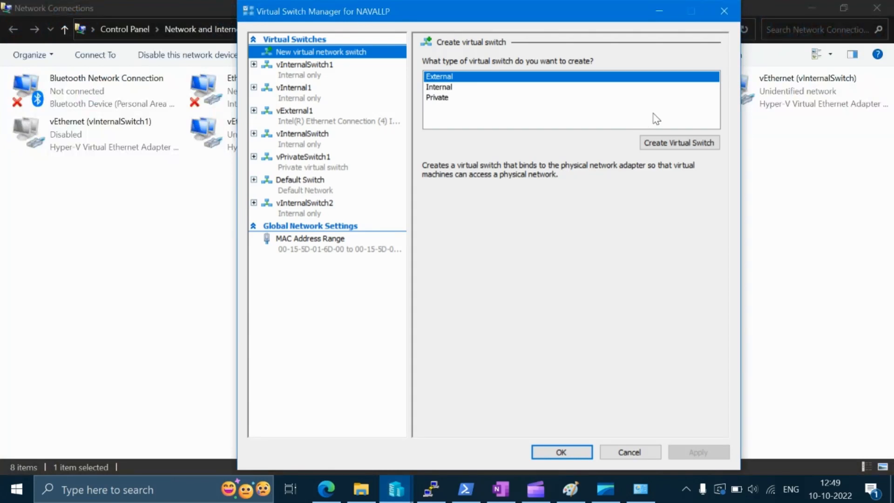
{"action": "left_click", "coordinate": [678, 144]}
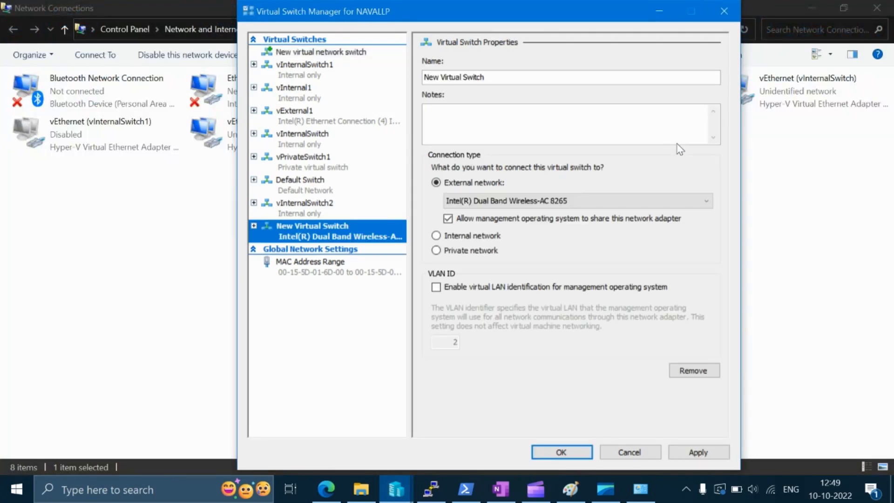
Step: Name the new virtual switch vExternalSwitch1 and enter the same text in its notes
{"action": "left_click", "coordinate": [501, 79]}
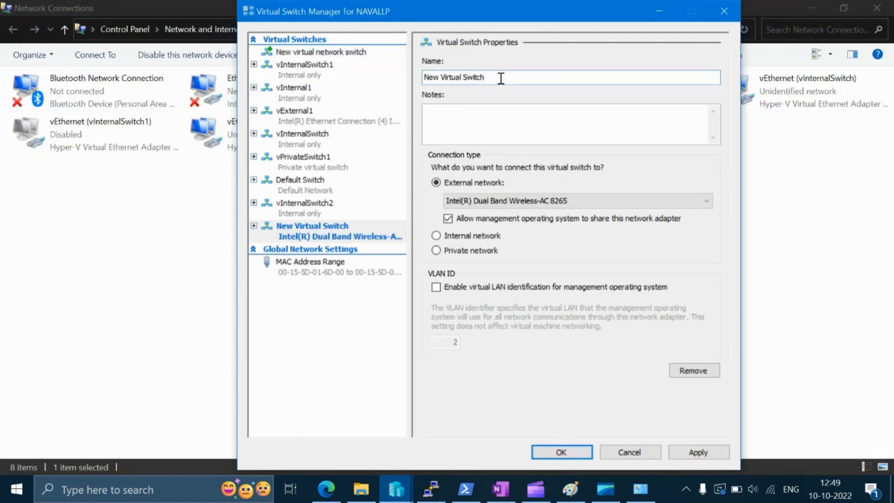
{"action": "key", "text": "ctrl+a"}
{"action": "type", "text": "v"}
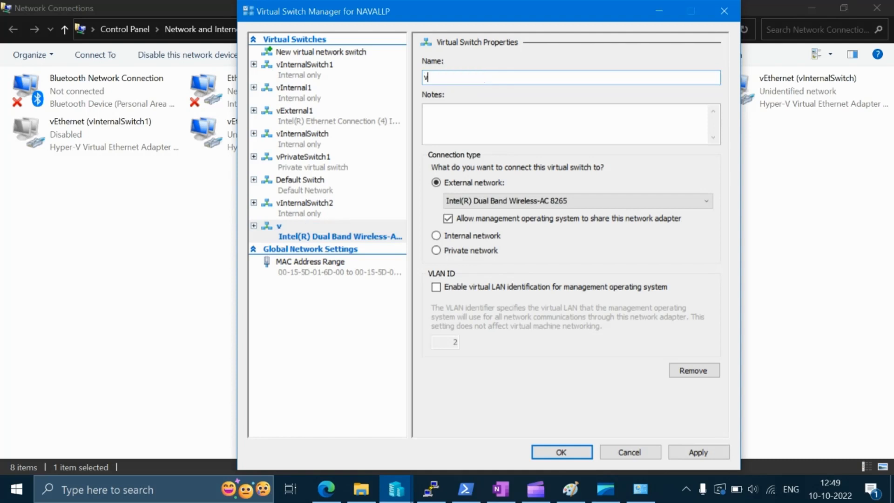
{"action": "type", "text": "ExternalS"}
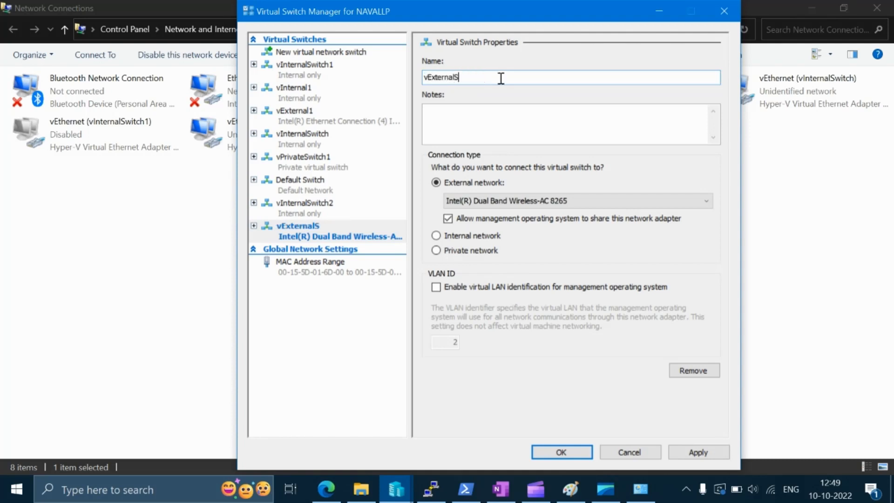
{"action": "type", "text": "witch1"}
{"action": "key", "text": "ctrl+a"}
{"action": "key", "text": "ctrl+c"}
{"action": "key", "text": "Tab"}
{"action": "key", "text": "ctrl+v"}
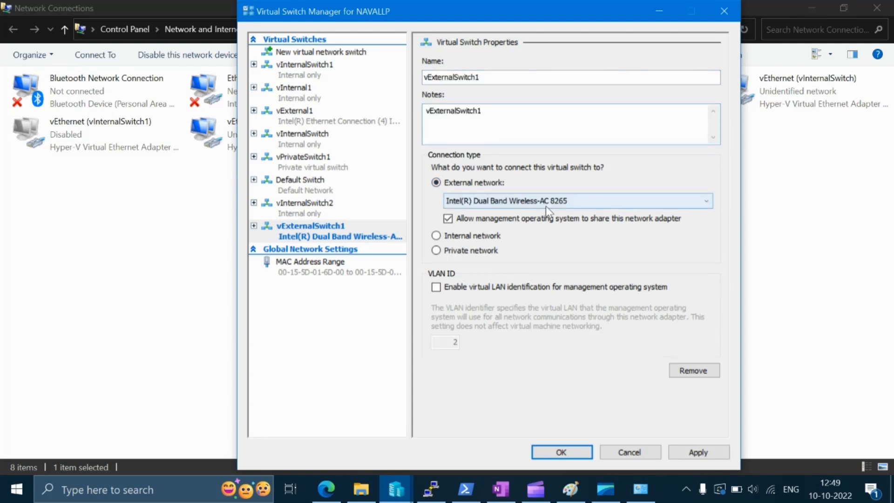
Step: Bind the external switch to the Intel(R) Dual Band Wireless-AC 8265 adapter, apply the networking changes, and return to Network Connections
{"action": "left_click", "coordinate": [475, 203]}
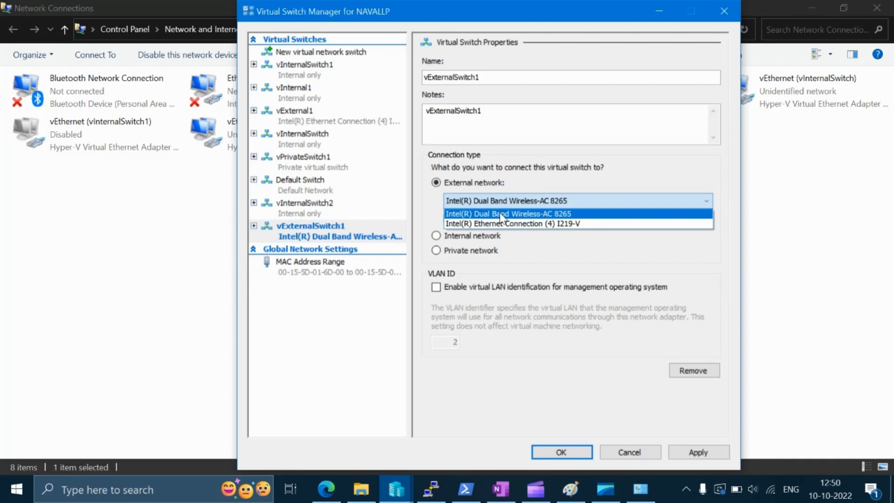
{"action": "left_click", "coordinate": [500, 213]}
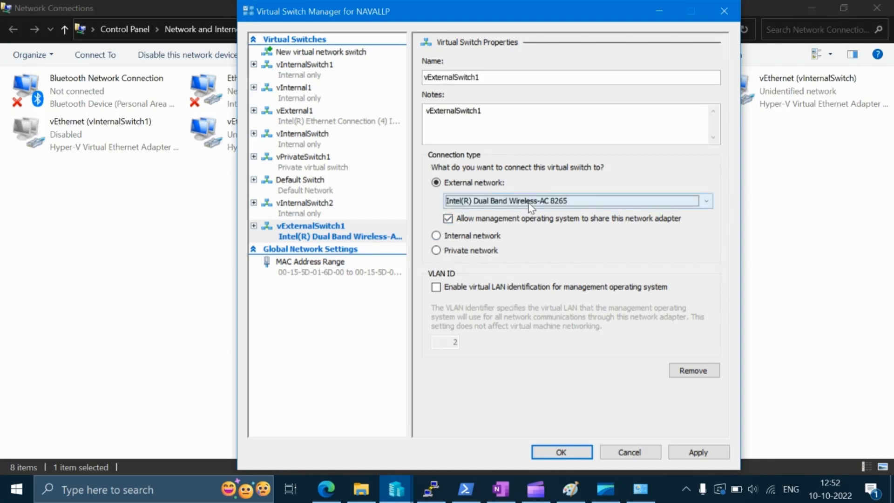
{"action": "left_click", "coordinate": [693, 452]}
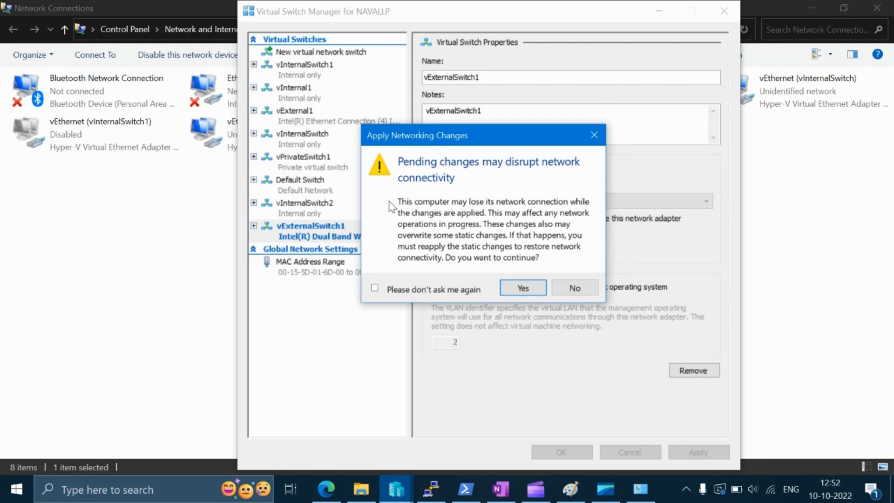
{"action": "left_click", "coordinate": [519, 293]}
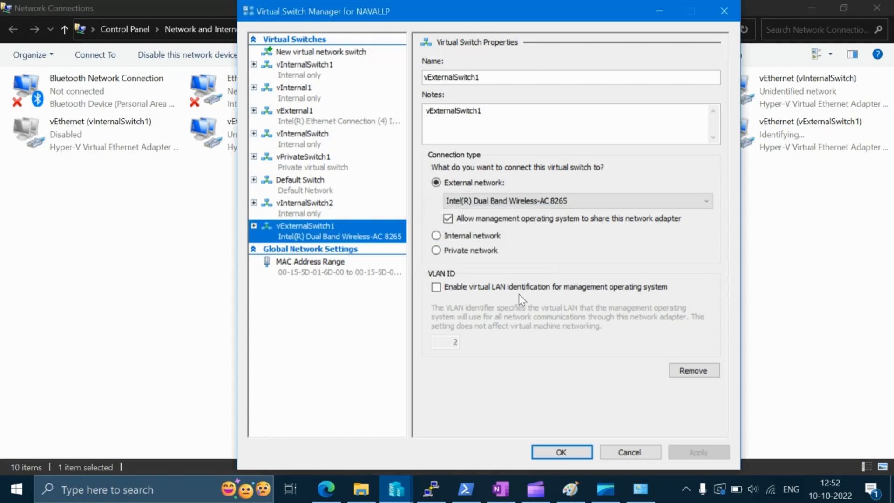
{"action": "left_click", "coordinate": [560, 453]}
{"action": "left_click", "coordinate": [546, 204]}
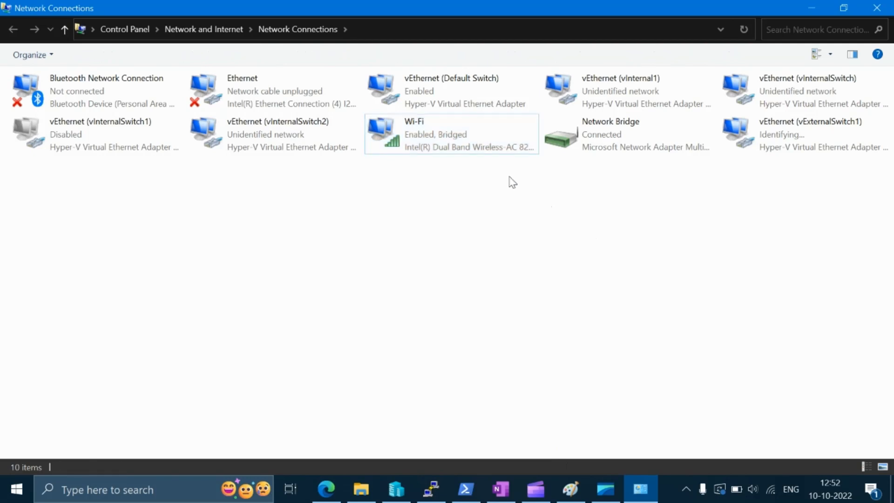
Step: Examine the status of the Wi-Fi, Network Bridge and vEthernet (vExternalSwitch1) connections
{"action": "left_click", "coordinate": [431, 139]}
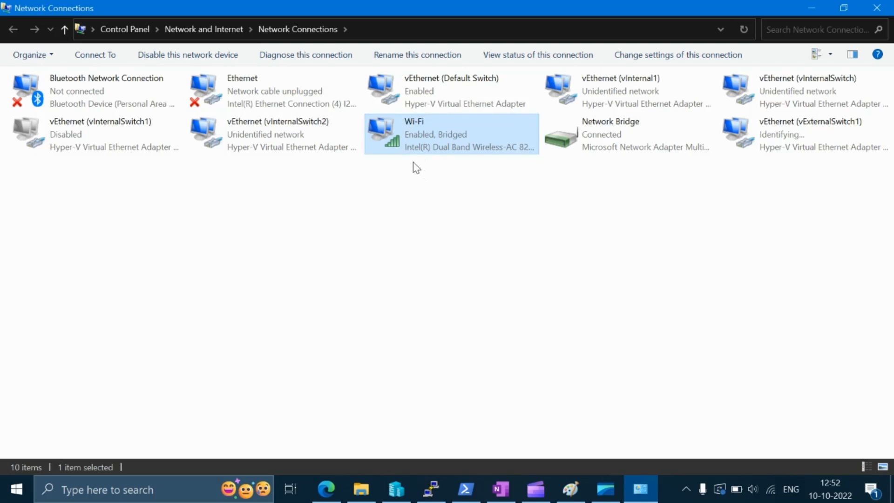
{"action": "left_click", "coordinate": [591, 149]}
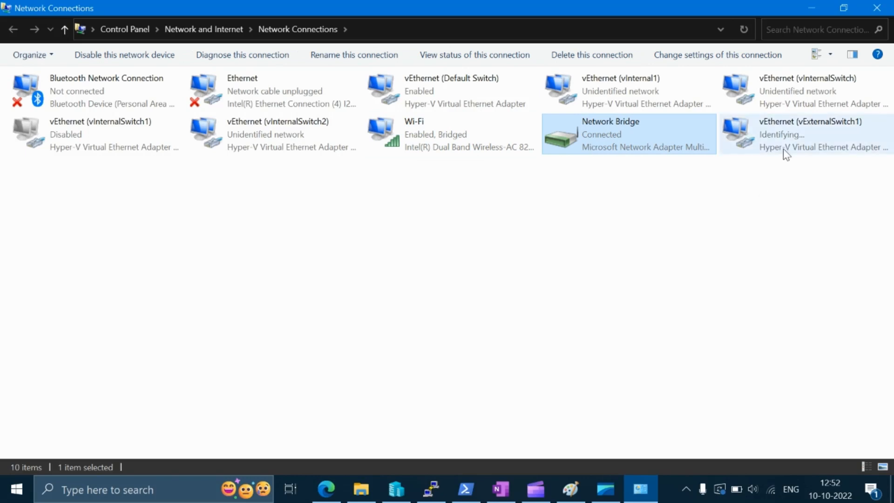
{"action": "left_click", "coordinate": [793, 135]}
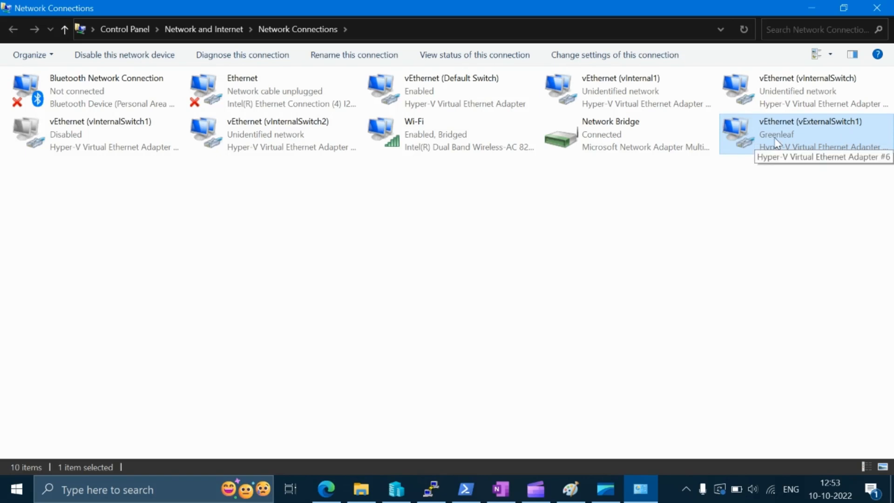
{"action": "left_click", "coordinate": [455, 133]}
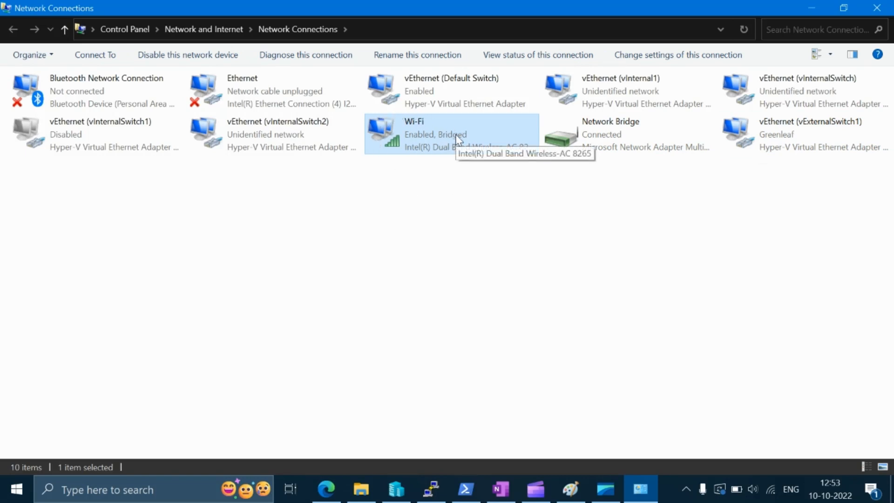
{"action": "left_click", "coordinate": [809, 145]}
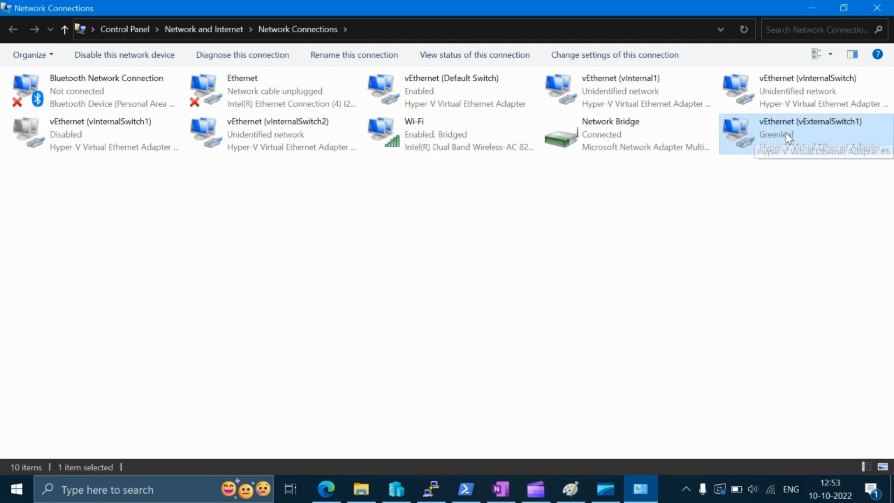
{"action": "left_click", "coordinate": [538, 194]}
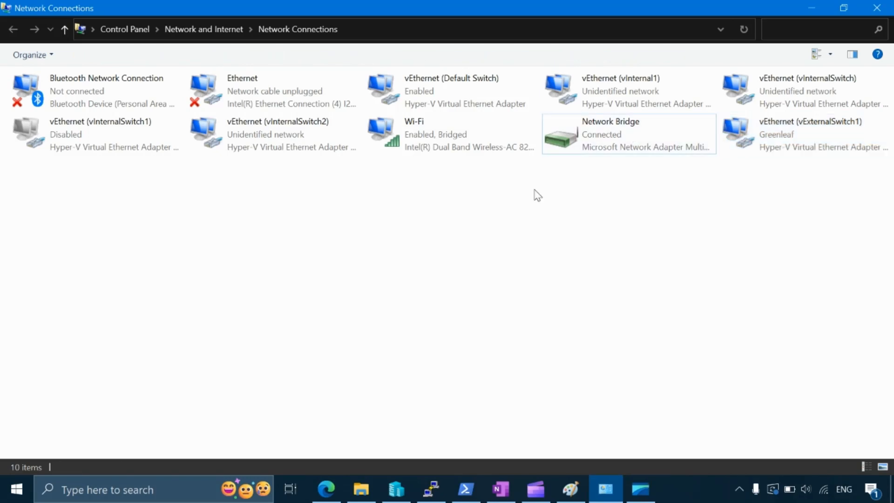
Step: Inspect the Network Bridge, consult the network diagram in Paint, and return to Network Connections
{"action": "left_click", "coordinate": [603, 135]}
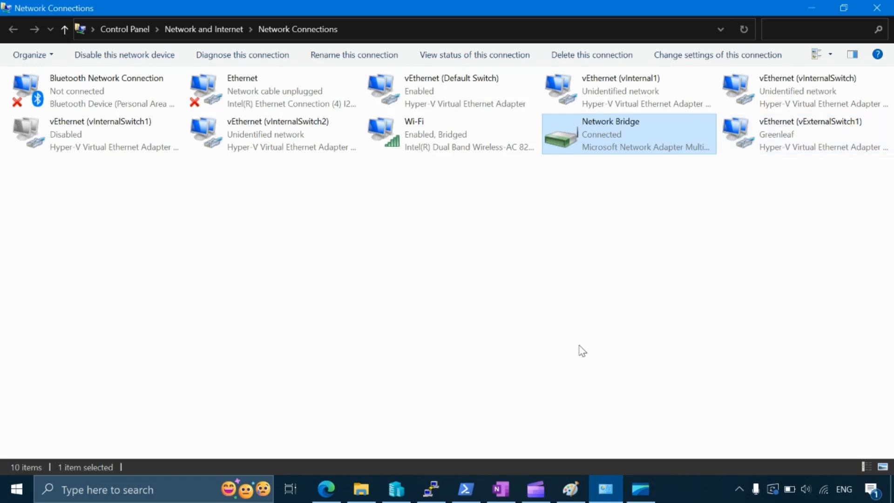
{"action": "left_click", "coordinate": [576, 496]}
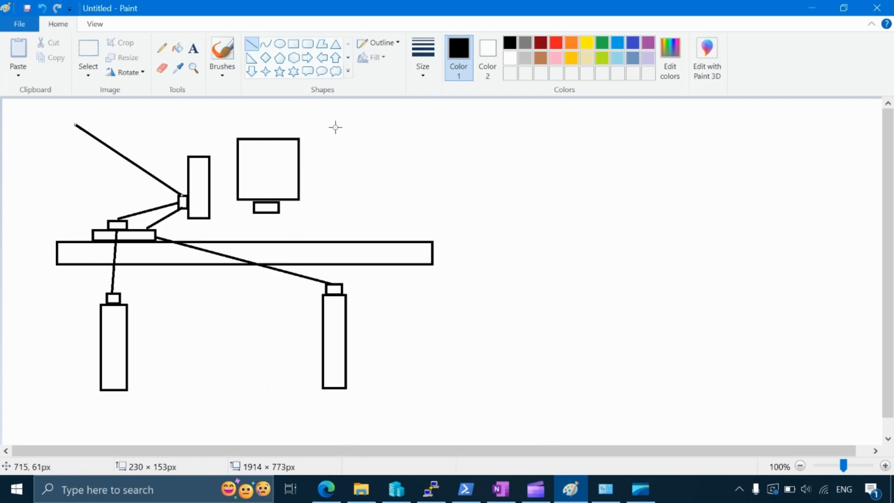
{"action": "left_click", "coordinate": [816, 12]}
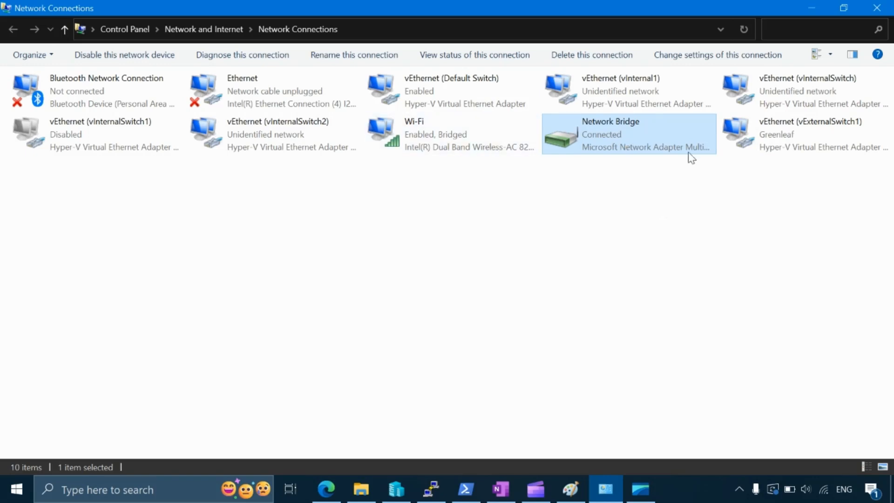
Step: Review the TCP/IPv4 properties of the vEthernet (vExternalSwitch1) adapter and close its dialogs without changes
{"action": "left_click", "coordinate": [781, 149]}
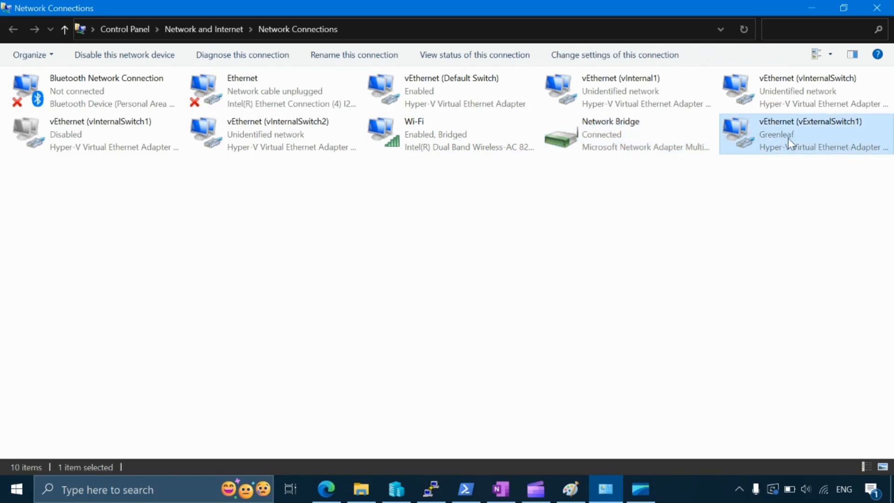
{"action": "right_click", "coordinate": [787, 138]}
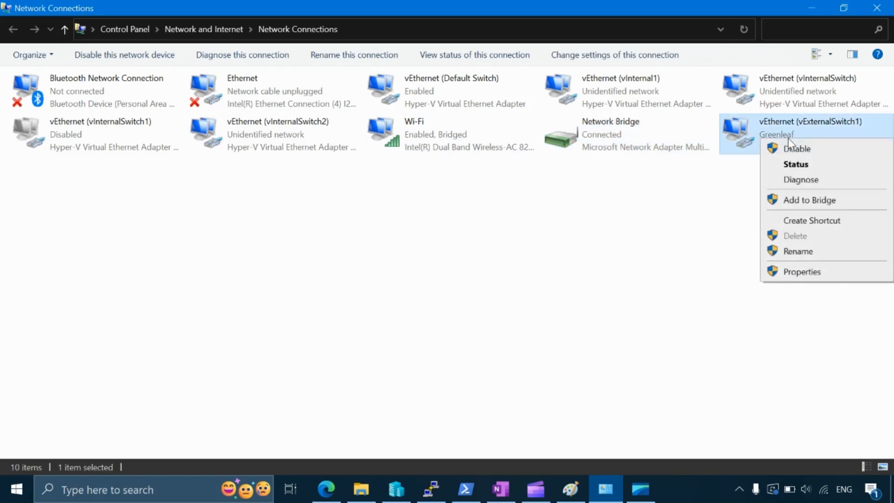
{"action": "left_click", "coordinate": [780, 272]}
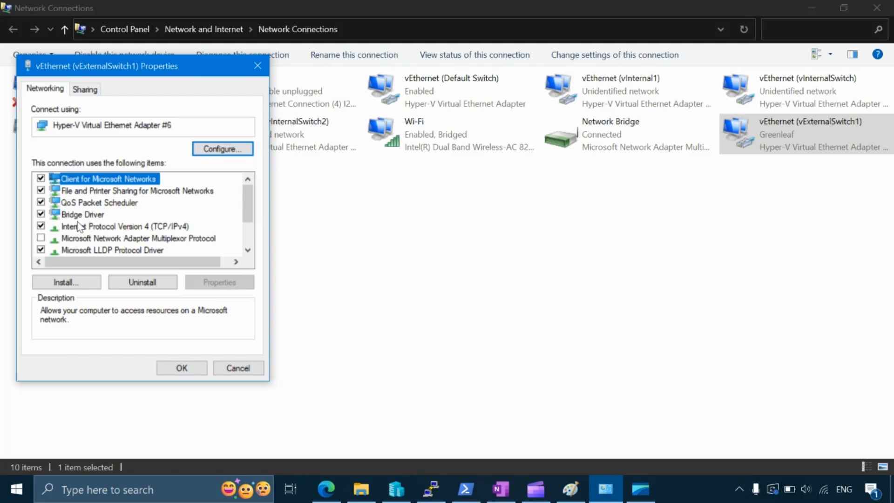
{"action": "left_click", "coordinate": [106, 225]}
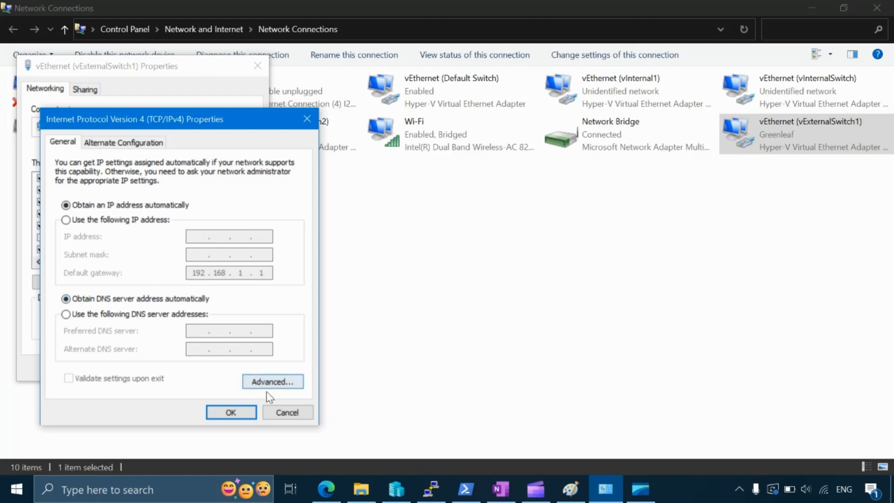
{"action": "left_click", "coordinate": [281, 413]}
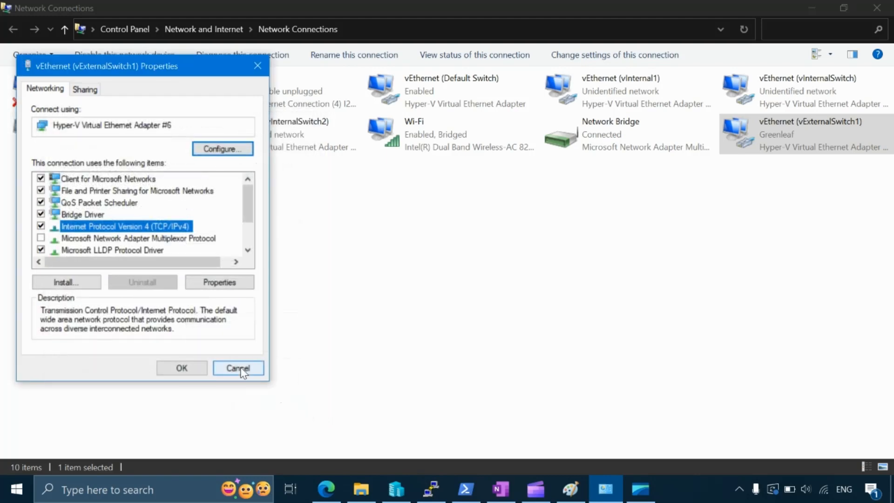
{"action": "left_click", "coordinate": [241, 371]}
Step: Open Command Prompt and run ipconfig to list the host's IP configuration
{"action": "left_click", "coordinate": [25, 497]}
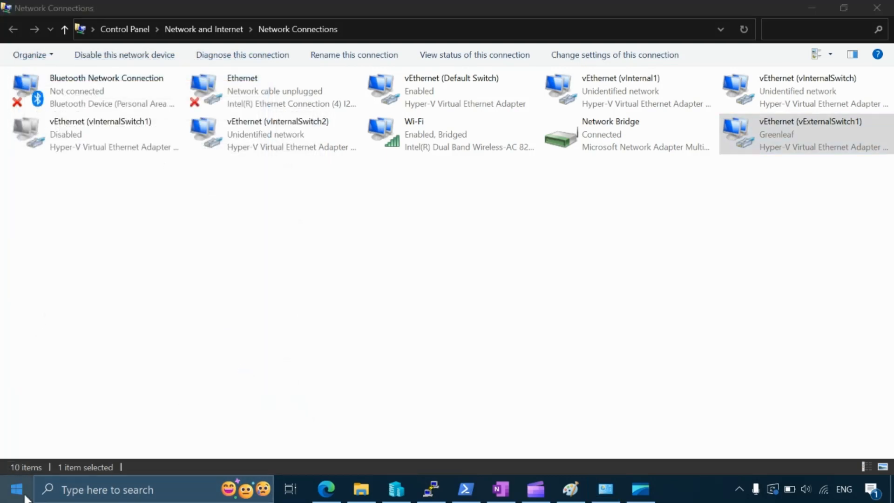
{"action": "type", "text": "cmd"}
{"action": "key", "text": "Return"}
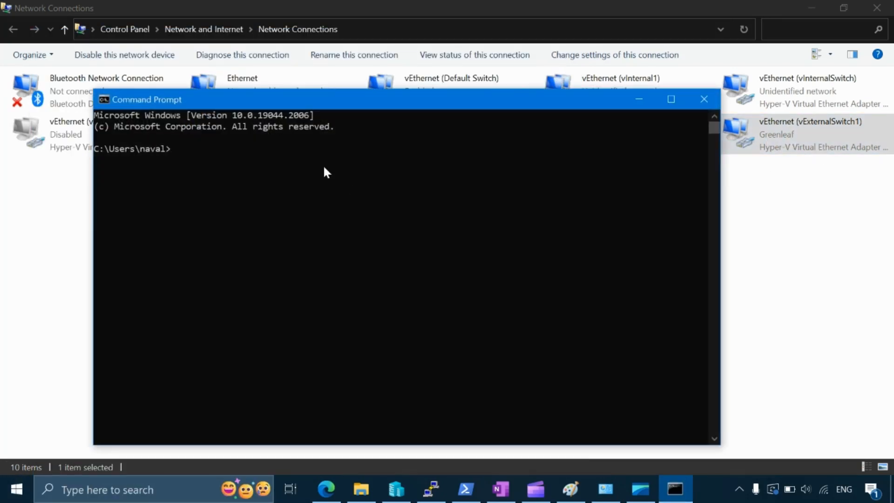
{"action": "type", "text": "ipconfig"}
{"action": "key", "text": "Return"}
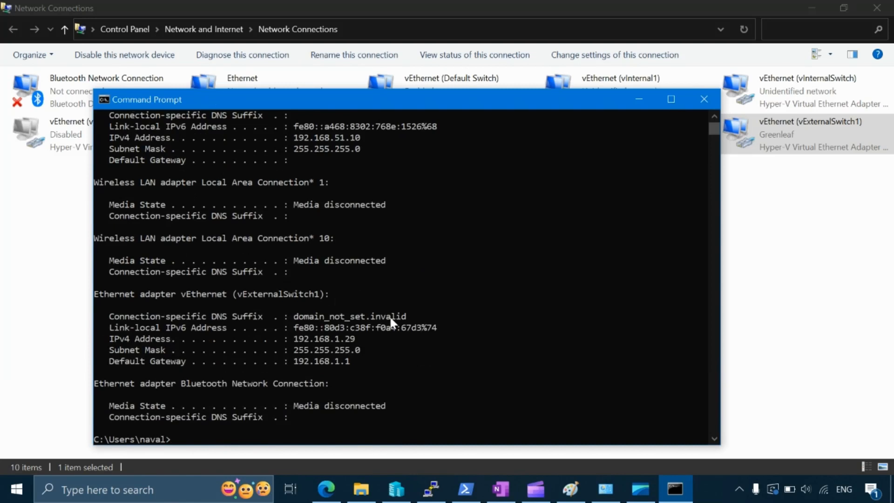
Step: Highlight the vExternalSwitch1 adapter name and its IPv4 address in the ipconfig output
{"action": "left_click_drag", "start_coordinate": [324, 294], "coordinate": [242, 297]}
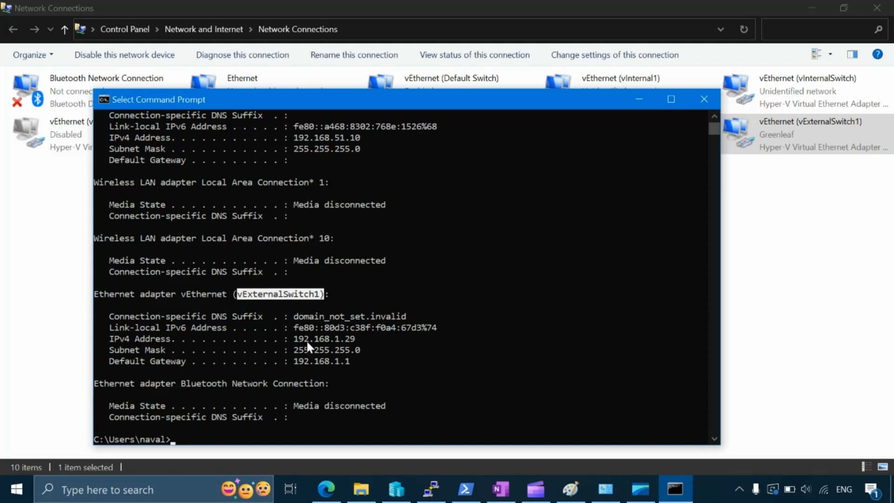
{"action": "left_click", "coordinate": [287, 338]}
{"action": "left_click_drag", "start_coordinate": [339, 341], "coordinate": [360, 342]}
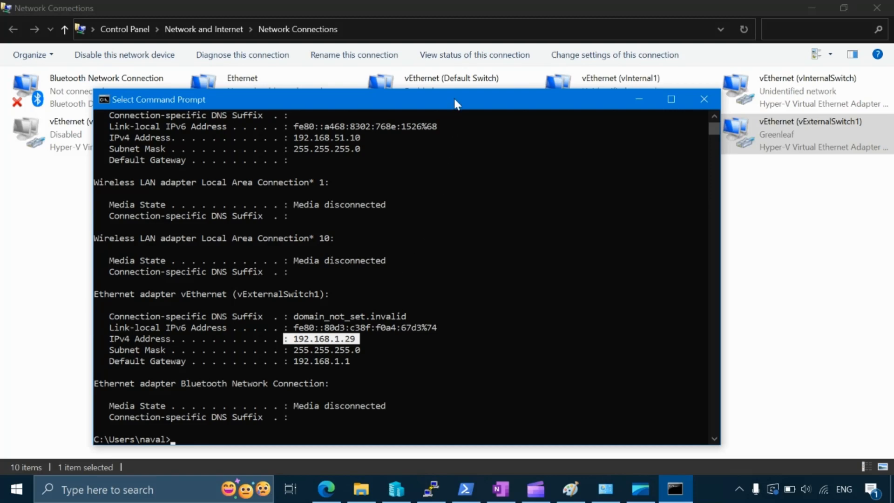
{"action": "left_click_drag", "start_coordinate": [455, 100], "coordinate": [501, 174]}
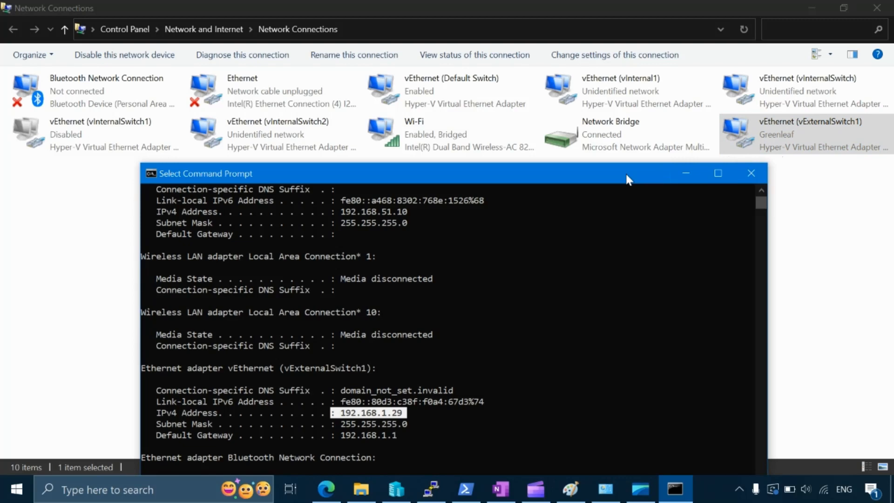
{"action": "left_click_drag", "start_coordinate": [594, 173], "coordinate": [599, 59]}
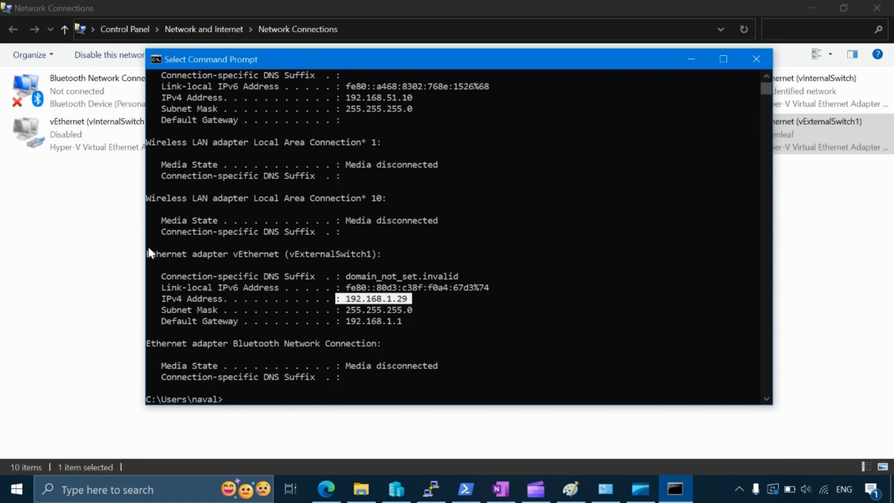
{"action": "left_click_drag", "start_coordinate": [148, 242], "coordinate": [428, 325]}
{"action": "left_click", "coordinate": [428, 325]}
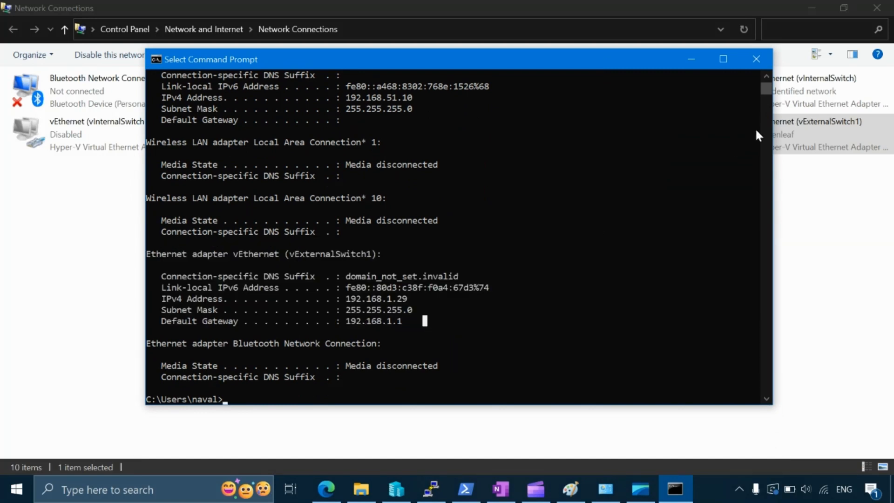
Step: Read through the ipconfig output for all the host's adapters from beginning to end
{"action": "left_click", "coordinate": [766, 76]}
{"action": "left_click", "coordinate": [767, 77]}
{"action": "left_click", "coordinate": [766, 76]}
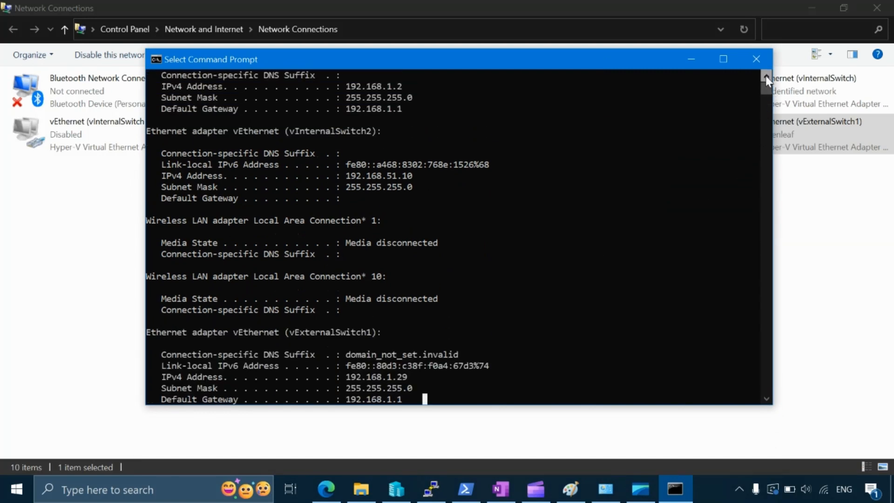
{"action": "left_click", "coordinate": [766, 76]}
{"action": "left_click", "coordinate": [766, 77]}
{"action": "left_click_drag", "start_coordinate": [765, 77], "coordinate": [765, 76]}
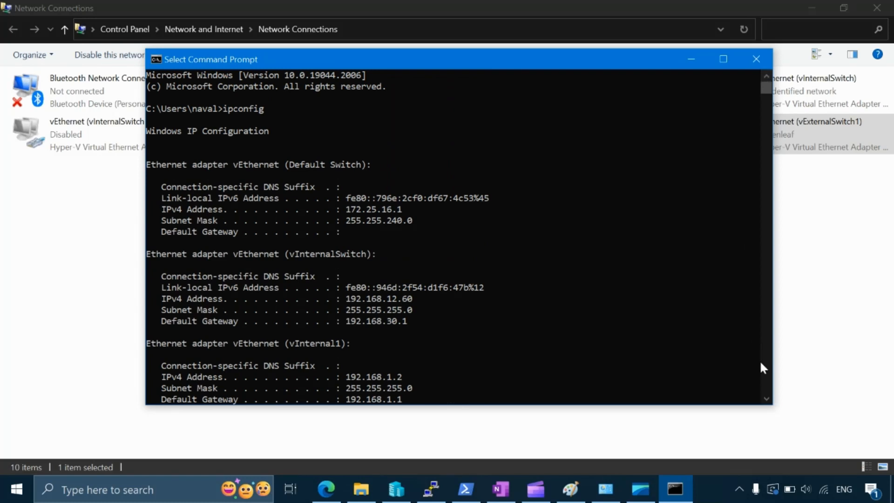
{"action": "left_click_drag", "start_coordinate": [767, 399], "coordinate": [768, 401]}
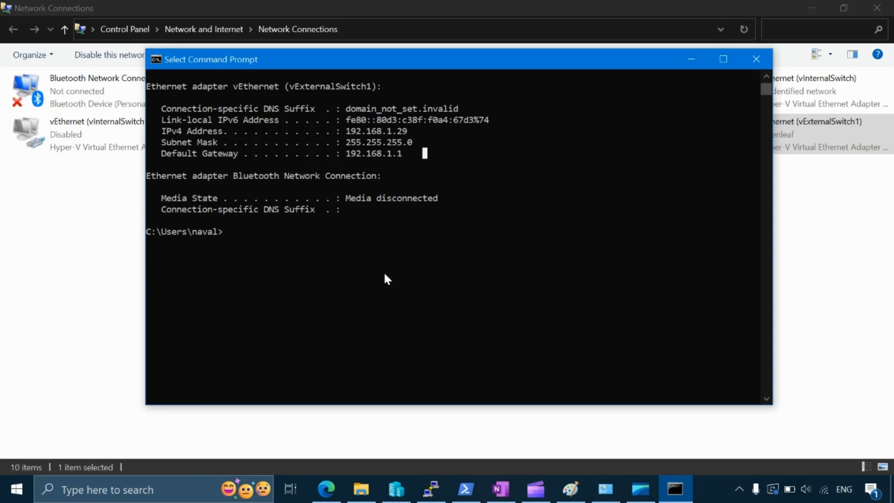
Step: Run ipconfig /all to list the detailed configuration of every adapter
{"action": "type", "text": "ipc"}
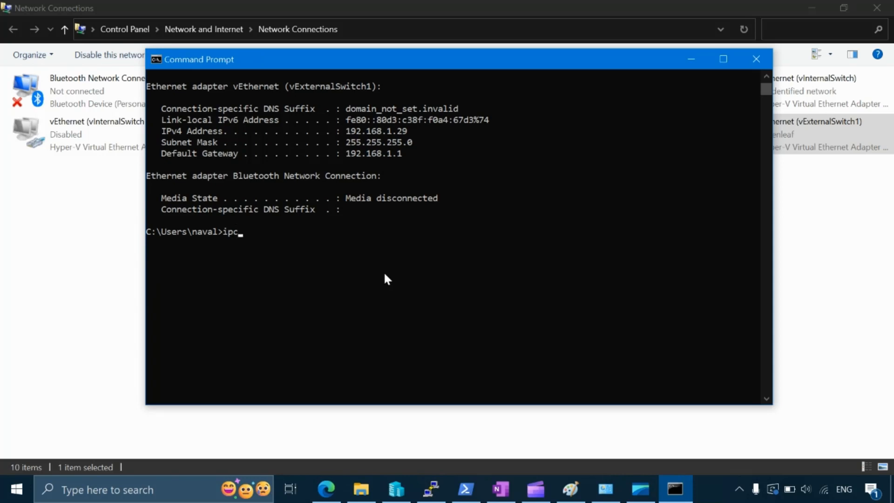
{"action": "type", "text": "onfig /all"}
{"action": "key", "text": "Return"}
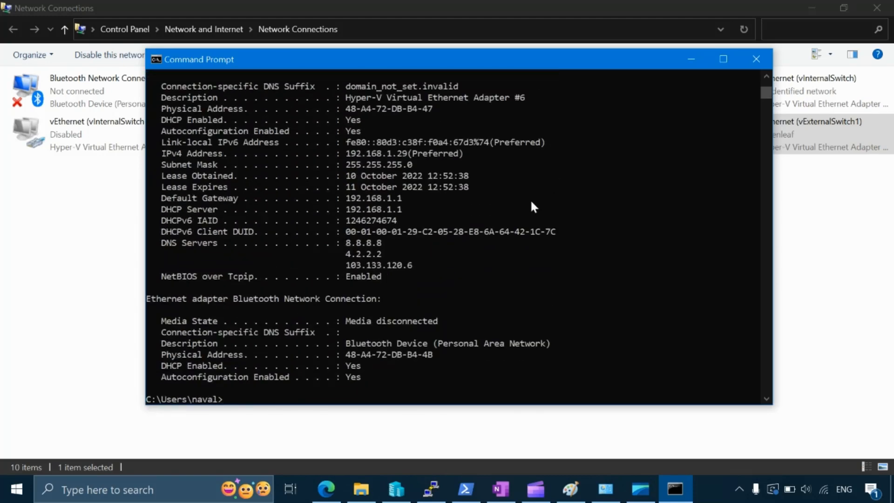
Step: Examine vExternalSwitch1's name, description, physical address, subnet mask and default gateway in the detailed output
{"action": "left_click", "coordinate": [766, 75]}
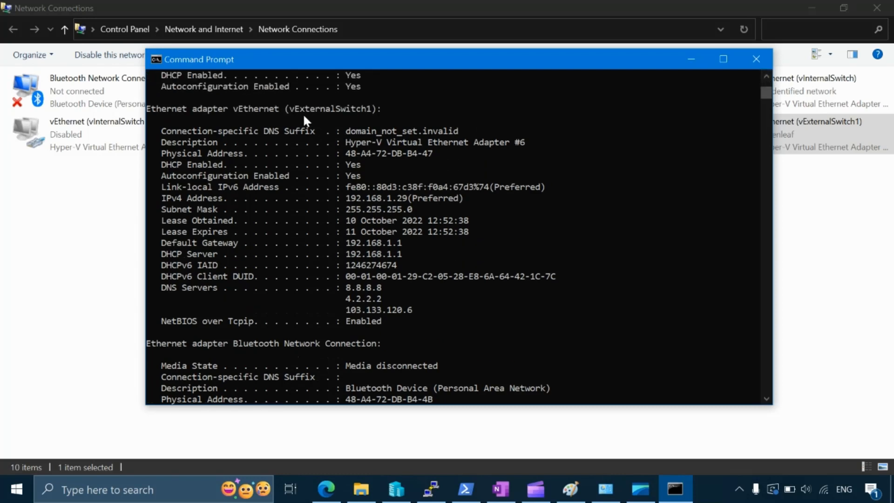
{"action": "left_click_drag", "start_coordinate": [289, 106], "coordinate": [370, 109]}
{"action": "left_click", "coordinate": [370, 110]}
{"action": "left_click_drag", "start_coordinate": [158, 140], "coordinate": [525, 151]}
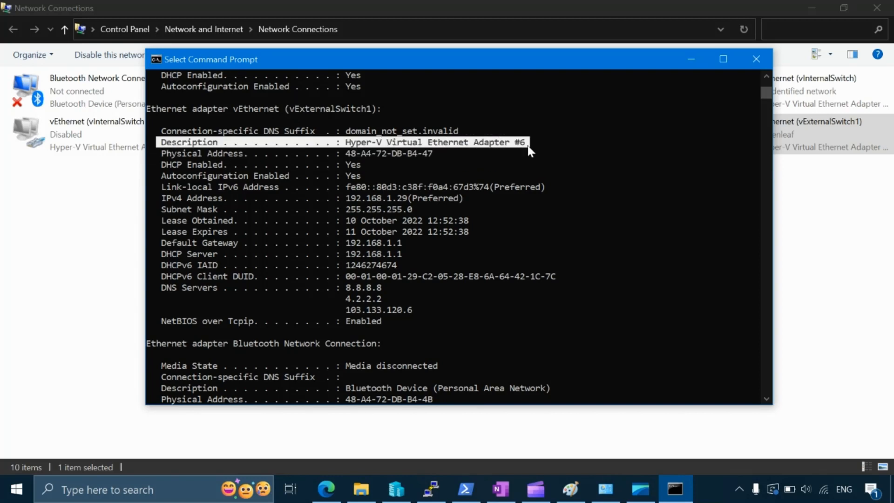
{"action": "left_click", "coordinate": [527, 146]}
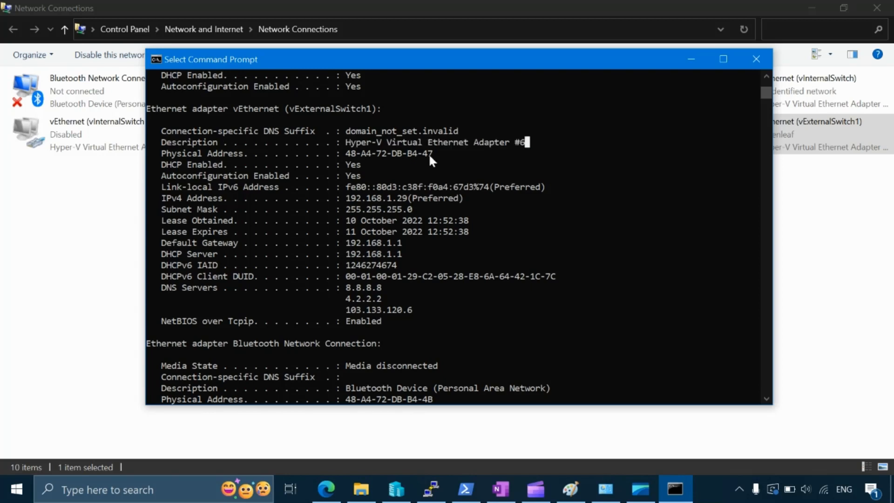
{"action": "left_click_drag", "start_coordinate": [437, 156], "coordinate": [354, 214]}
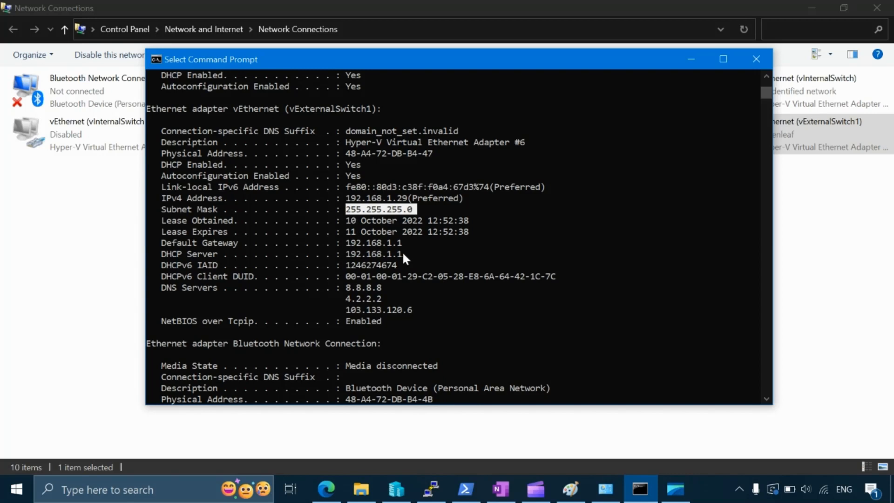
{"action": "left_click_drag", "start_coordinate": [404, 242], "coordinate": [353, 244]}
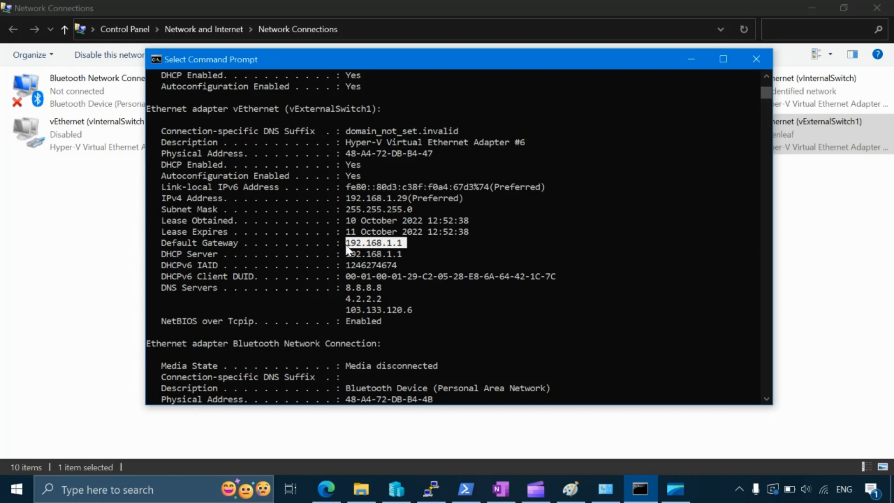
{"action": "left_click", "coordinate": [383, 247]}
{"action": "left_click_drag", "start_coordinate": [403, 243], "coordinate": [349, 249]}
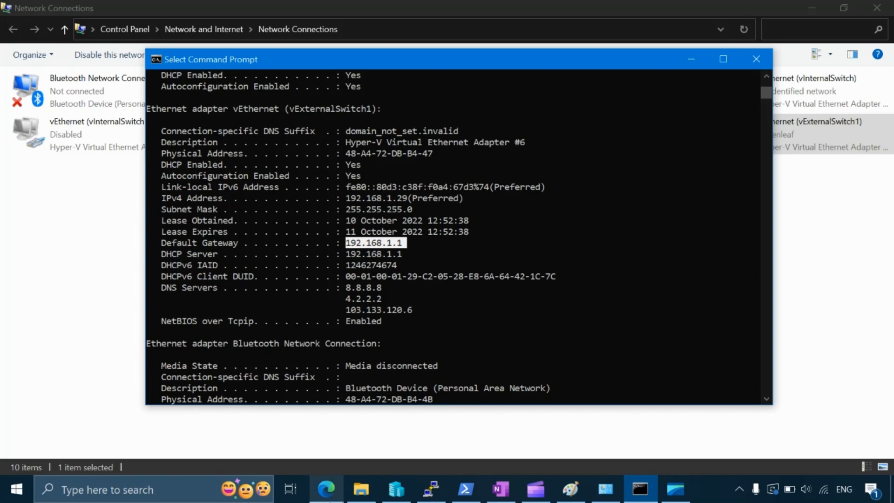
Step: Open a new Microsoft Edge window and load the router's login page at the default gateway address 192.168.1.1
{"action": "mouse_move", "coordinate": [326, 489]}
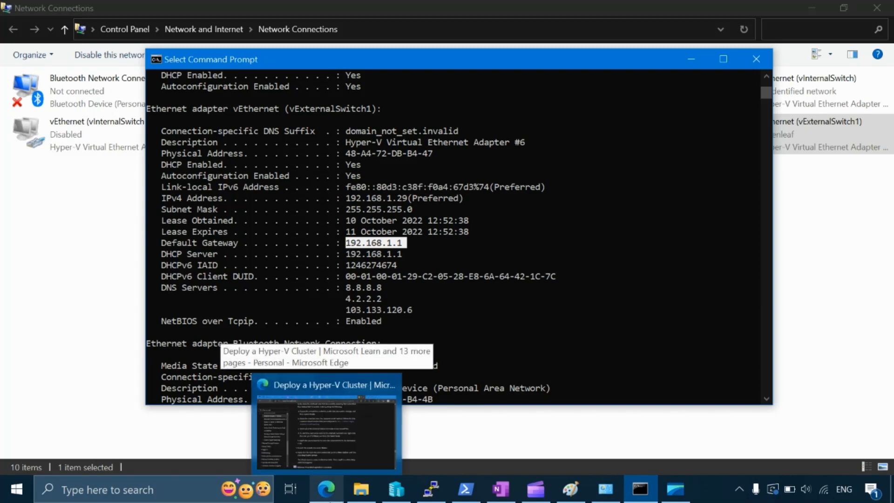
{"action": "right_click", "coordinate": [326, 488]}
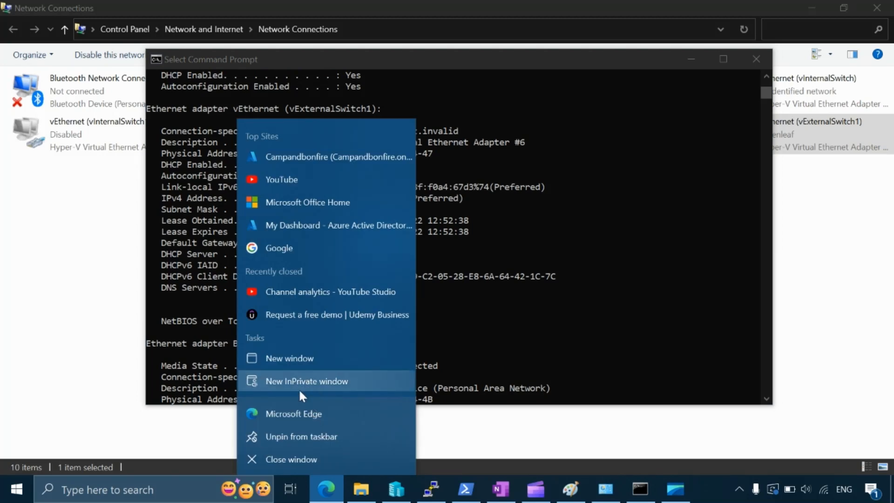
{"action": "left_click", "coordinate": [291, 413]}
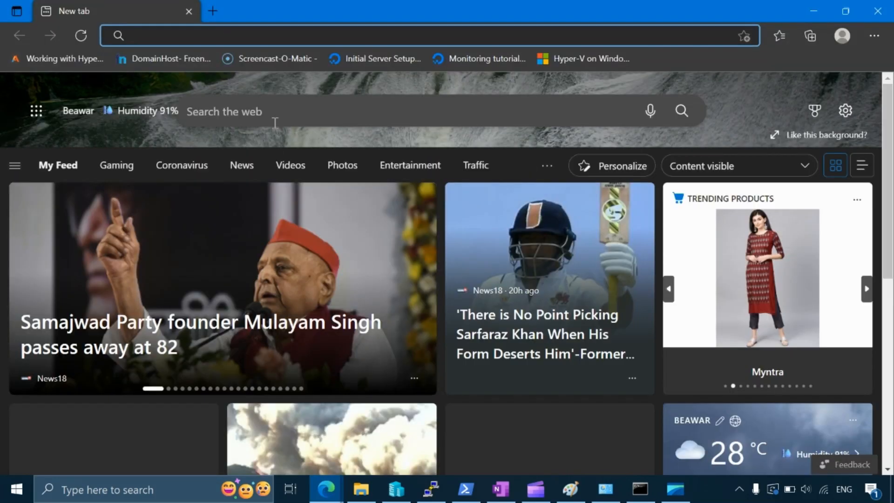
{"action": "type", "text": "192"}
{"action": "left_click", "coordinate": [278, 129]}
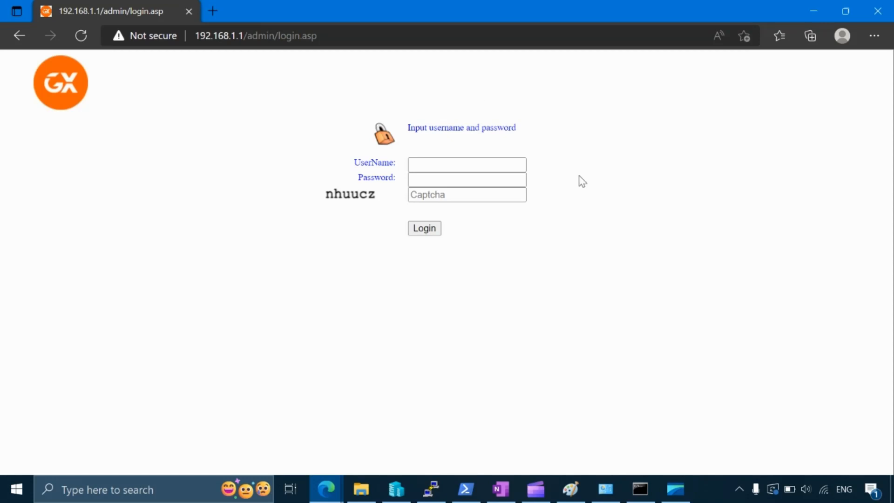
Step: Return to the Command Prompt output and highlight vExternalSwitch1's DHCP server and default gateway entries
{"action": "left_click", "coordinate": [605, 489]}
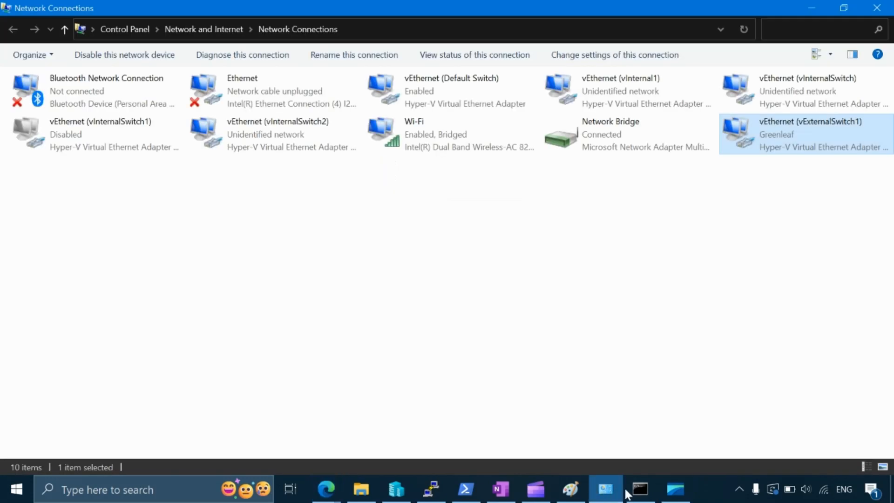
{"action": "left_click", "coordinate": [640, 489]}
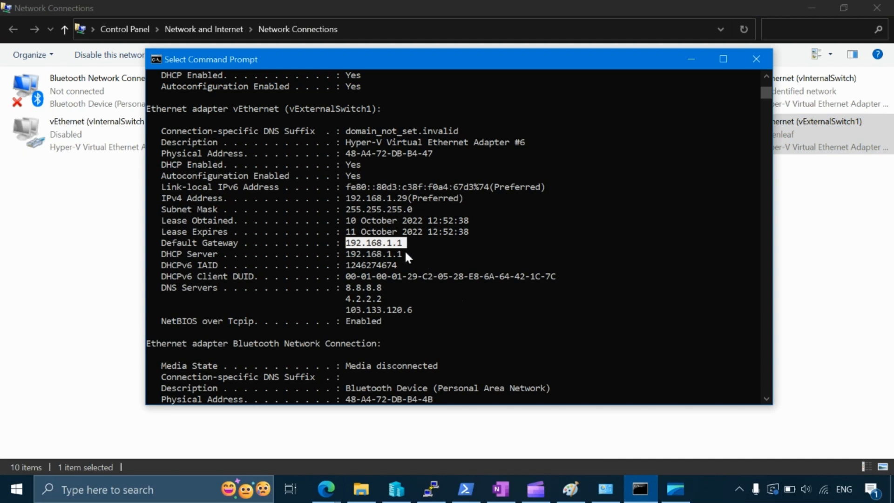
{"action": "left_click_drag", "start_coordinate": [405, 255], "coordinate": [349, 263]}
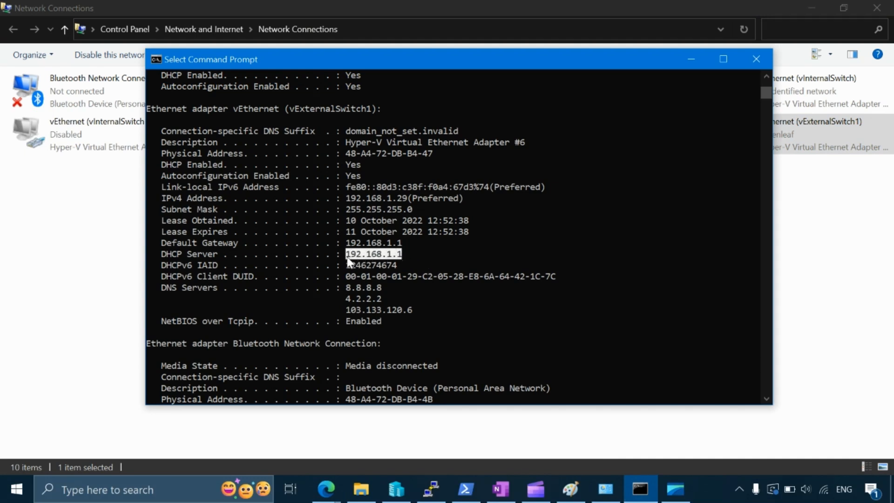
{"action": "left_click_drag", "start_coordinate": [163, 252], "coordinate": [401, 257]}
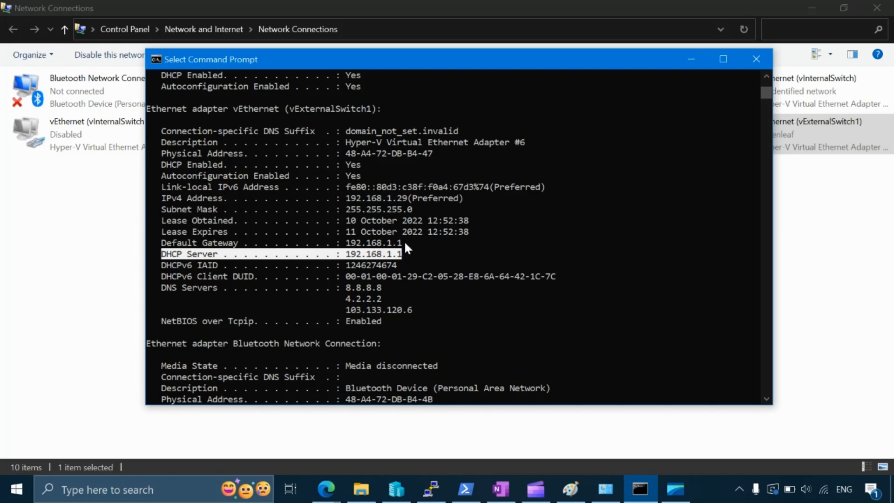
{"action": "left_click_drag", "start_coordinate": [404, 243], "coordinate": [343, 251]}
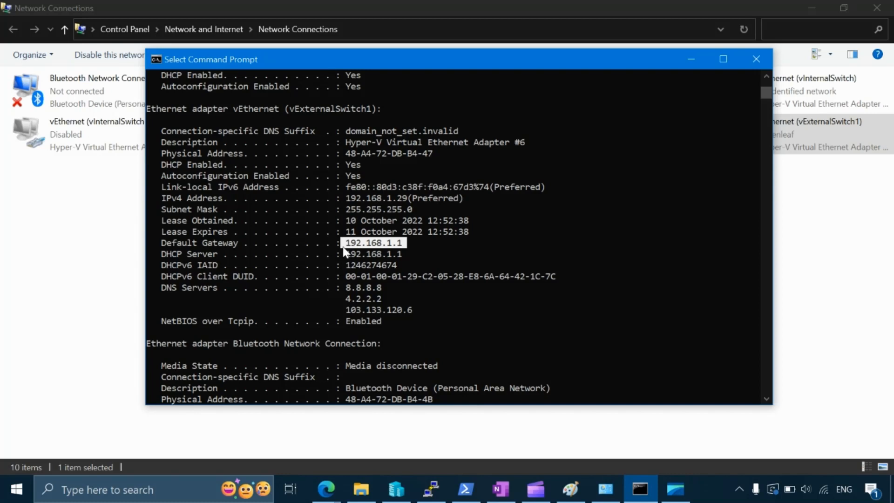
{"action": "left_click", "coordinate": [402, 244]}
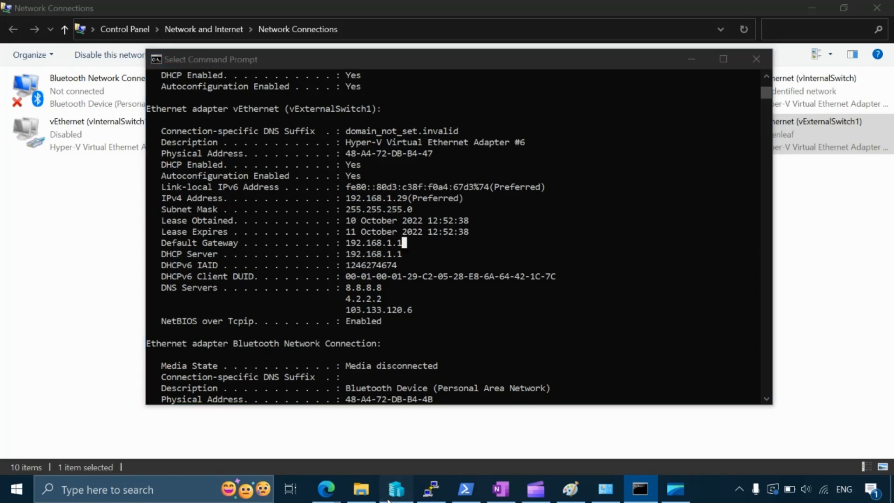
Step: Switch to Hyper-V Manager and connect to the TGClient1 virtual machine with the display size set to Full Screen
{"action": "left_click", "coordinate": [390, 496]}
{"action": "right_click", "coordinate": [204, 118]}
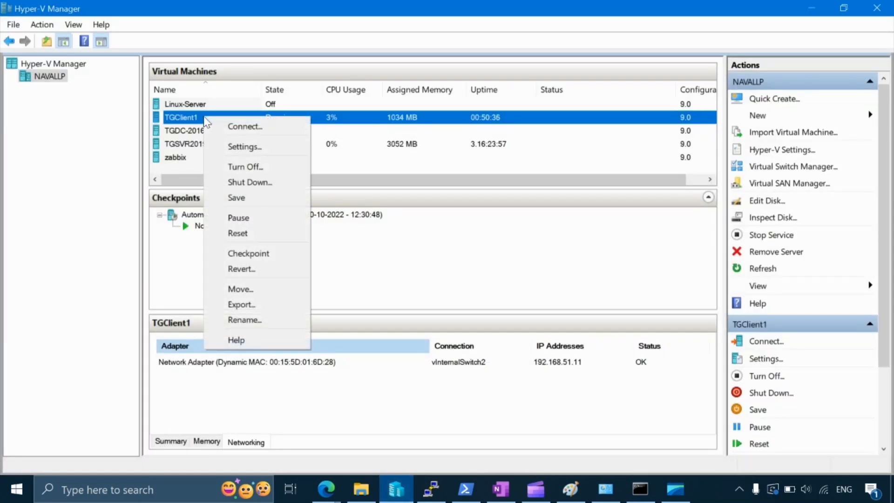
{"action": "left_click", "coordinate": [220, 124]}
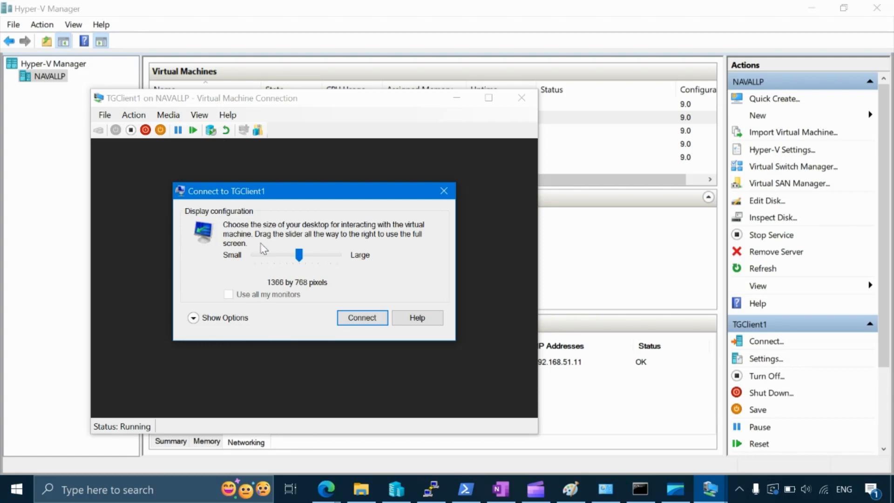
{"action": "left_click_drag", "start_coordinate": [299, 255], "coordinate": [372, 257]}
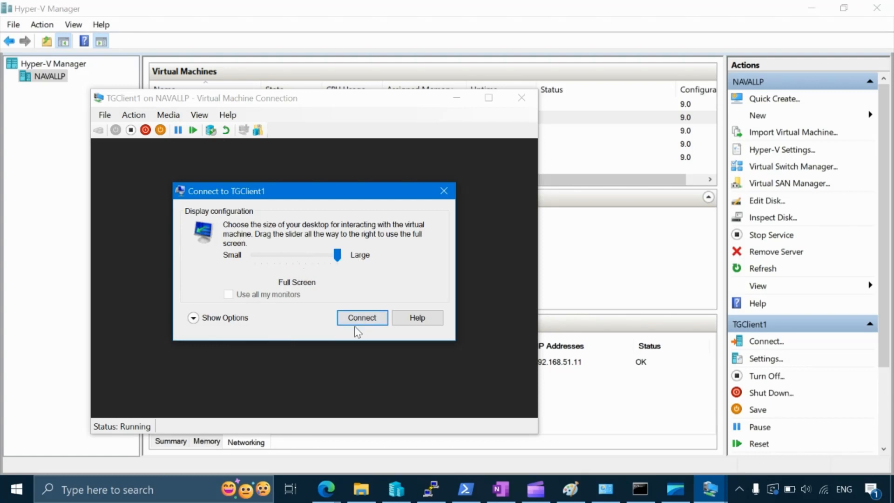
{"action": "left_click", "coordinate": [368, 319]}
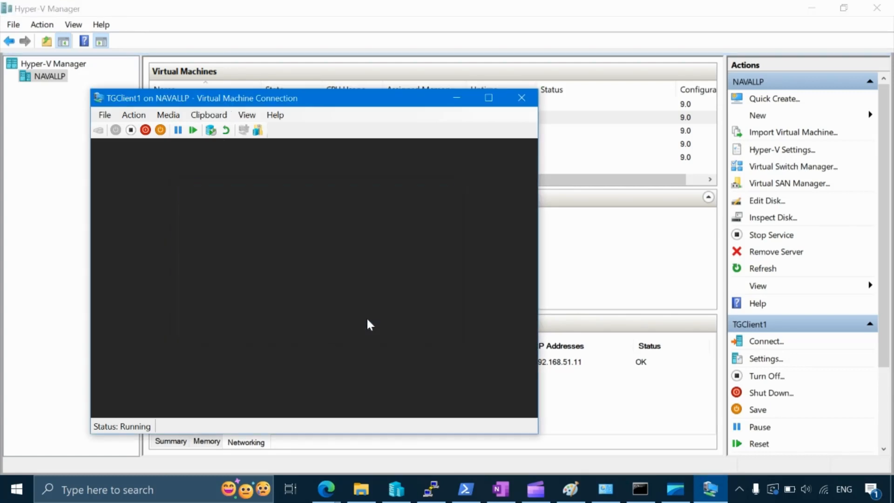
Step: Connect to the TGSVR2019 virtual machine from Hyper-V Manager with the display size set to Full Screen
{"action": "left_click", "coordinate": [610, 255]}
{"action": "left_click", "coordinate": [201, 144]}
{"action": "right_click", "coordinate": [199, 142]}
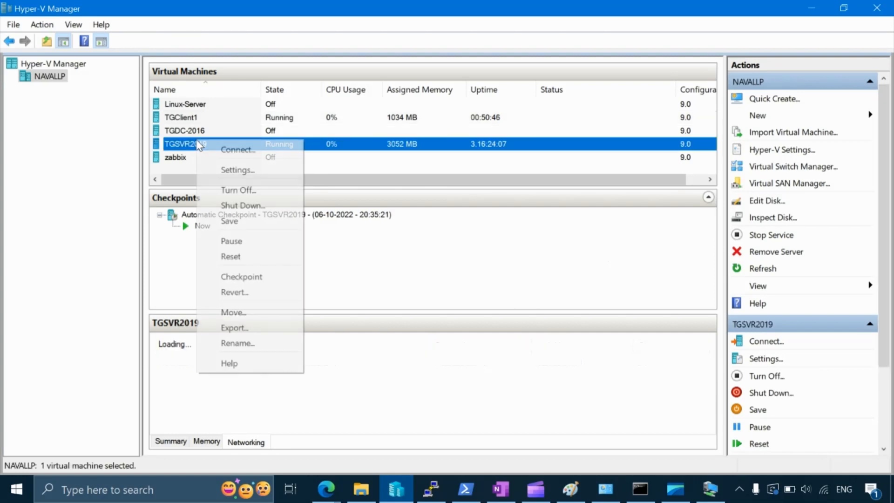
{"action": "left_click", "coordinate": [238, 151]}
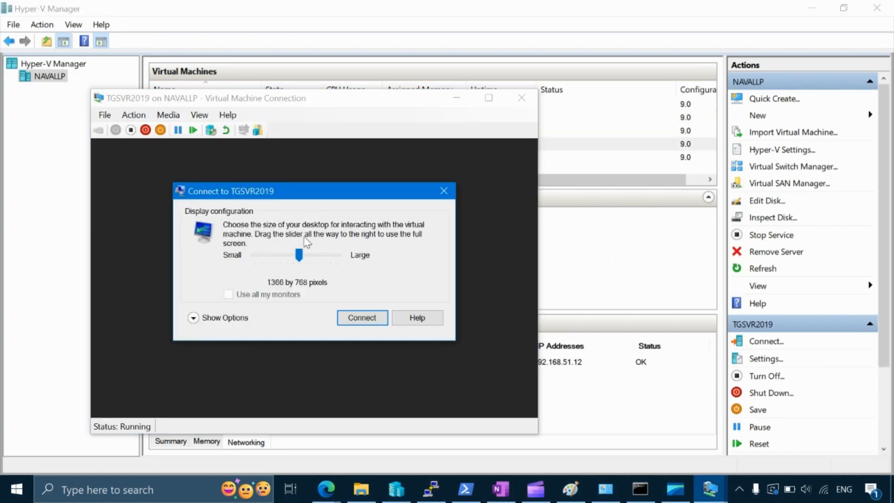
{"action": "left_click_drag", "start_coordinate": [300, 255], "coordinate": [340, 257]}
{"action": "left_click", "coordinate": [367, 320]}
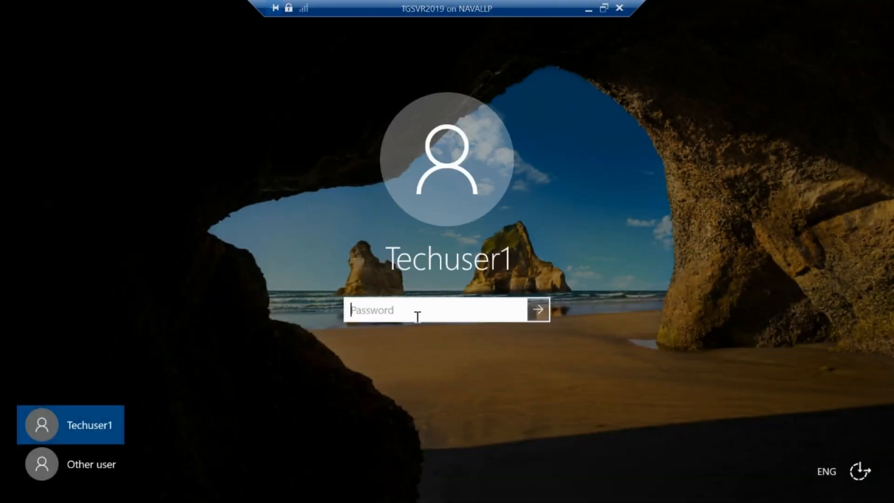
Step: Sign in to TGSVR2019 with the account password and minimize its session window
{"action": "type", "text": "**********"}
{"action": "key", "text": "Return"}
{"action": "key", "text": "Return"}
{"action": "type", "text": "**********"}
{"action": "key", "text": "Return"}
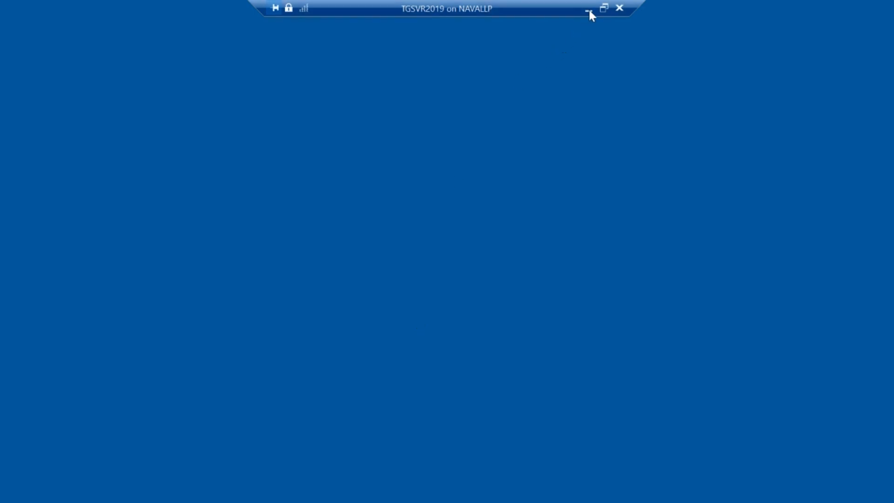
{"action": "left_click", "coordinate": [588, 10]}
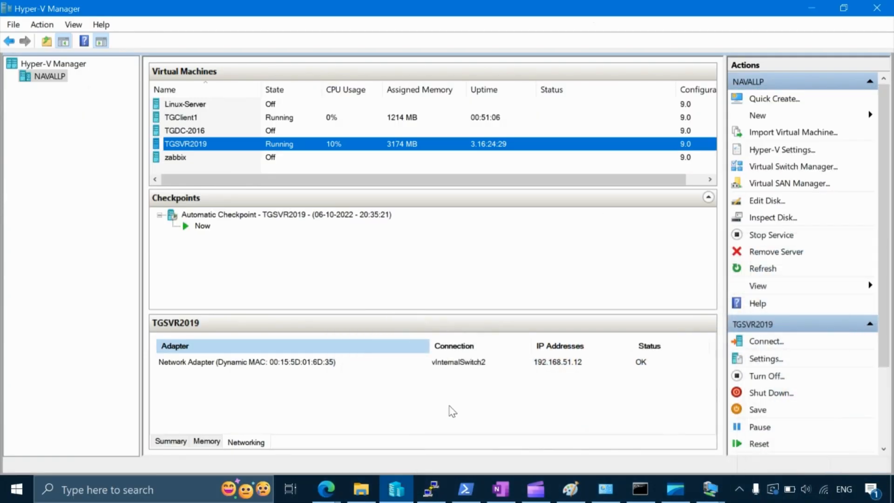
Step: Switch to the TGClient1 session, sign in with the account password, and minimize the session window
{"action": "left_click", "coordinate": [709, 489]}
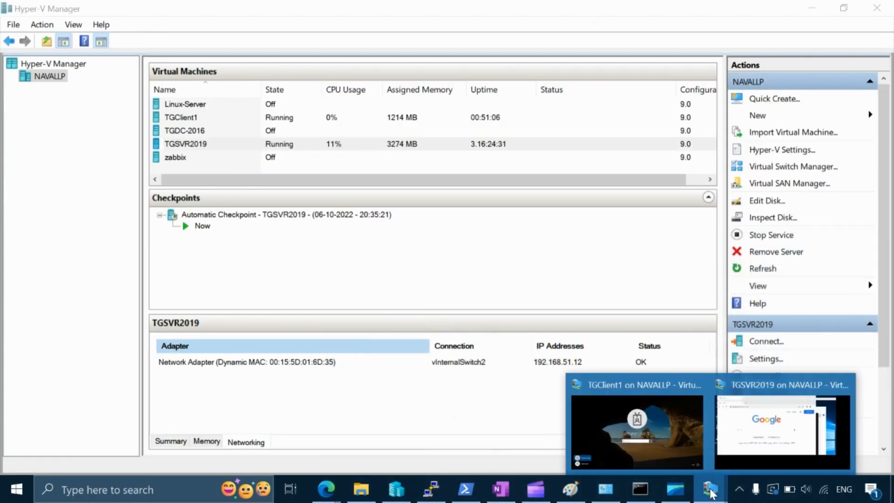
{"action": "left_click", "coordinate": [646, 417]}
{"action": "type", "text": "•••••••"}
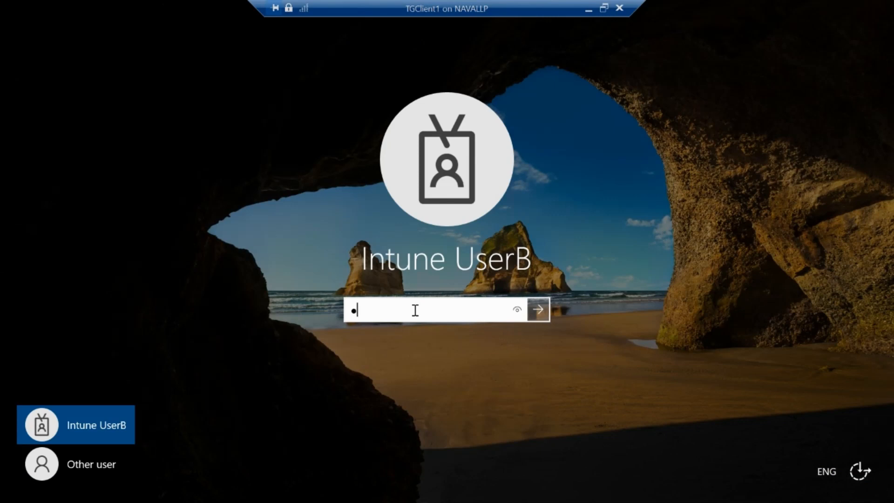
{"action": "type", "text": "•••••"}
{"action": "key", "text": "Return"}
{"action": "left_click", "coordinate": [589, 9]}
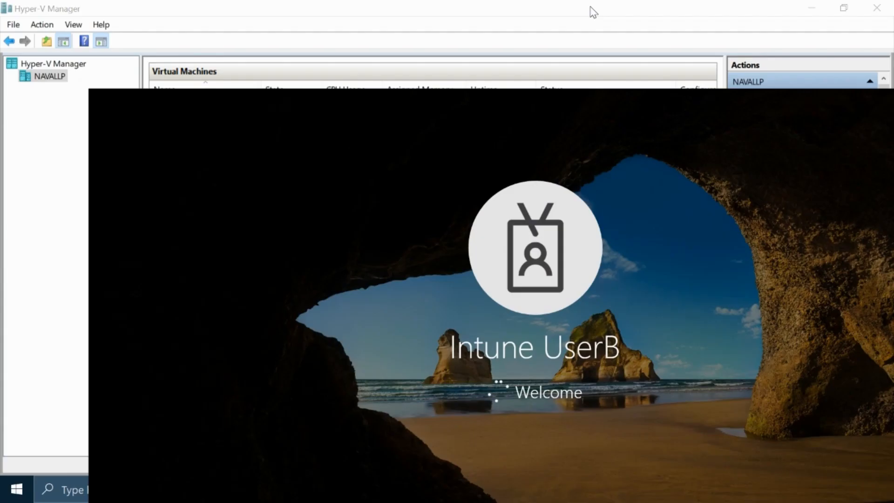
Step: Return to the TGSVR2019 session and close its open Google Chrome, Command Prompt and Network Connections windows
{"action": "mouse_move", "coordinate": [708, 489]}
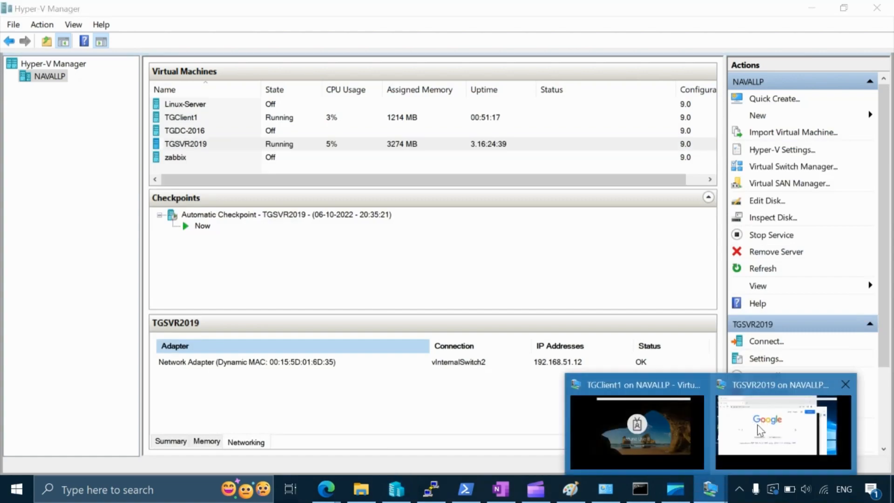
{"action": "left_click", "coordinate": [761, 416]}
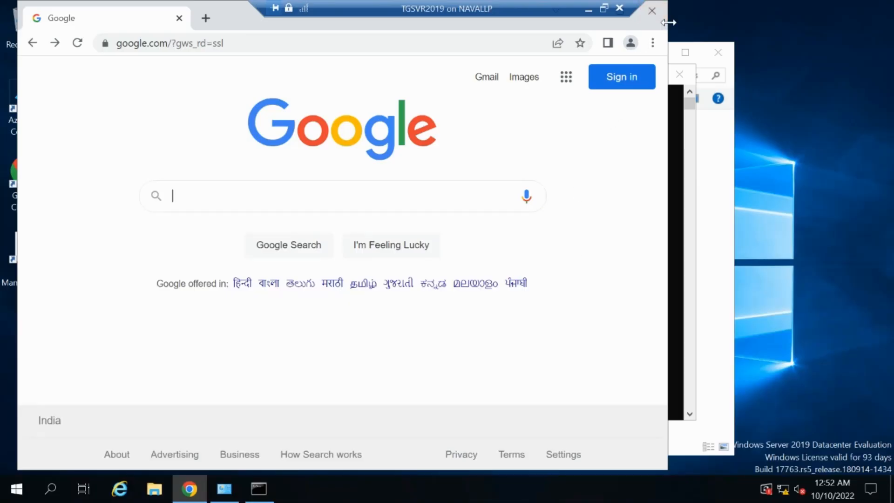
{"action": "left_click", "coordinate": [652, 10]}
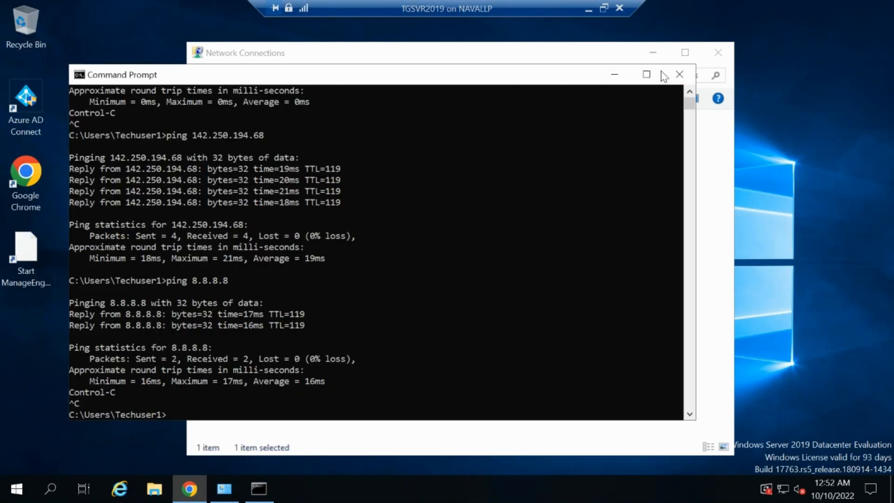
{"action": "left_click", "coordinate": [678, 74]}
{"action": "left_click", "coordinate": [718, 53]}
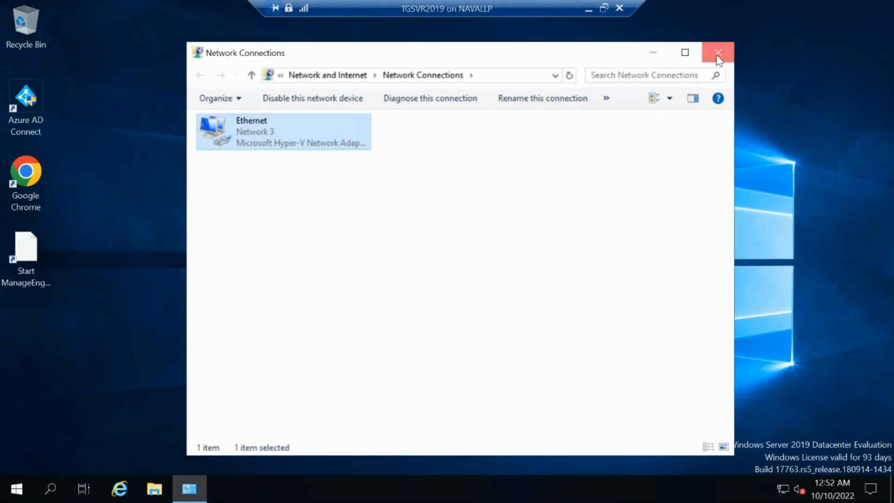
Step: Start a Command Prompt on TGSVR2019 and run ncpa.cpl to open Network Connections
{"action": "left_click", "coordinate": [15, 494]}
{"action": "type", "text": "cmd"}
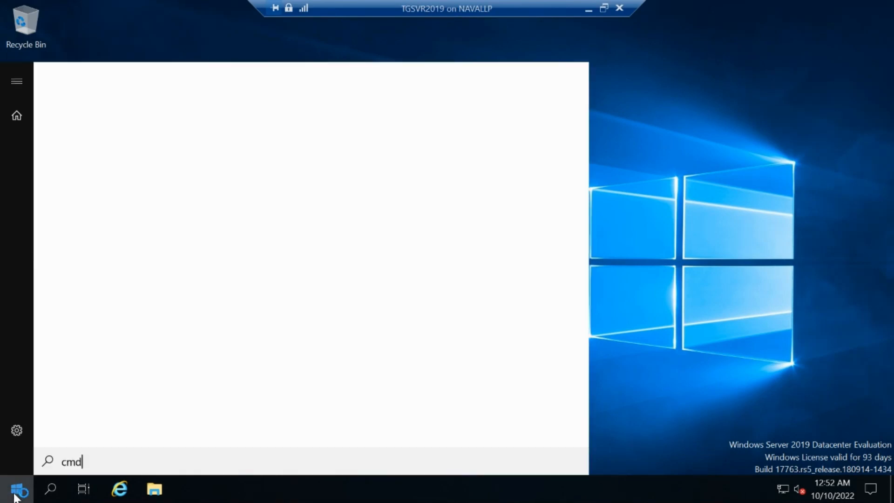
{"action": "key", "text": "Return"}
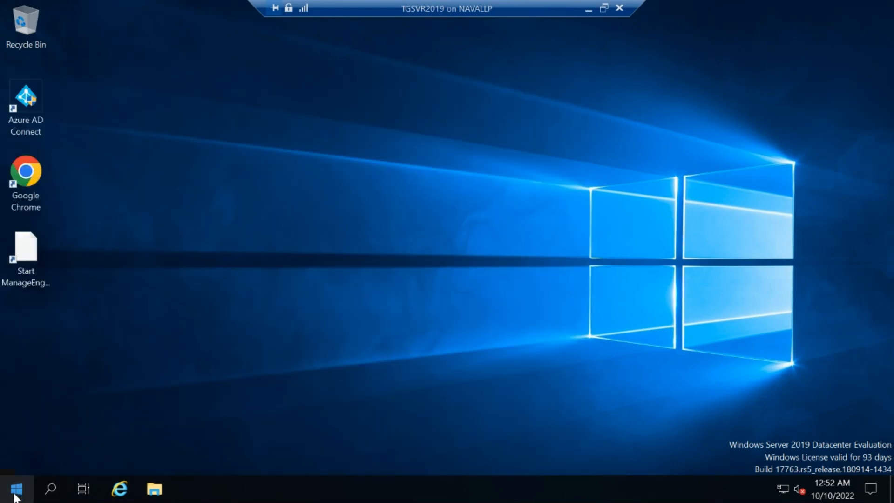
{"action": "type", "text": "ipconfig"}
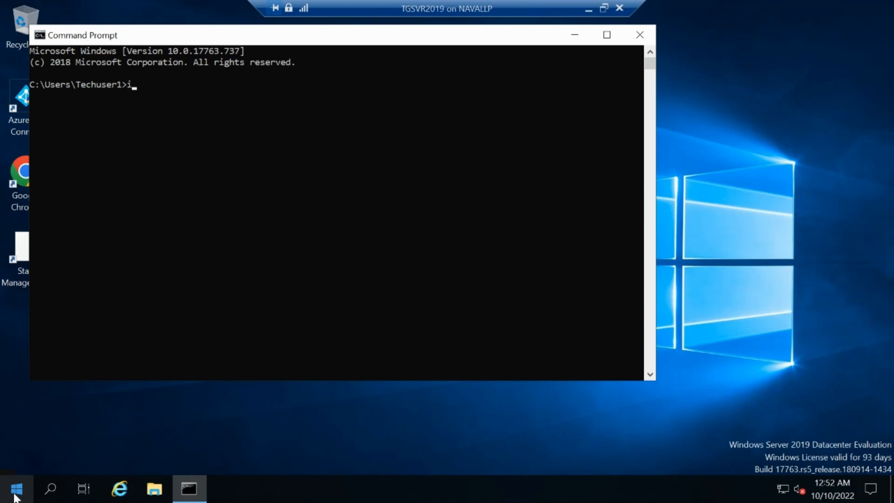
{"action": "key", "text": "BackSpace"}
{"action": "key", "text": "BackSpace"}
{"action": "key", "text": "BackSpace"}
{"action": "key", "text": "BackSpace"}
{"action": "key", "text": "BackSpace"}
{"action": "key", "text": "BackSpace"}
{"action": "key", "text": "BackSpace"}
{"action": "key", "text": "BackSpace"}
{"action": "type", "text": "ncpa.cpl"}
{"action": "key", "text": "Return"}
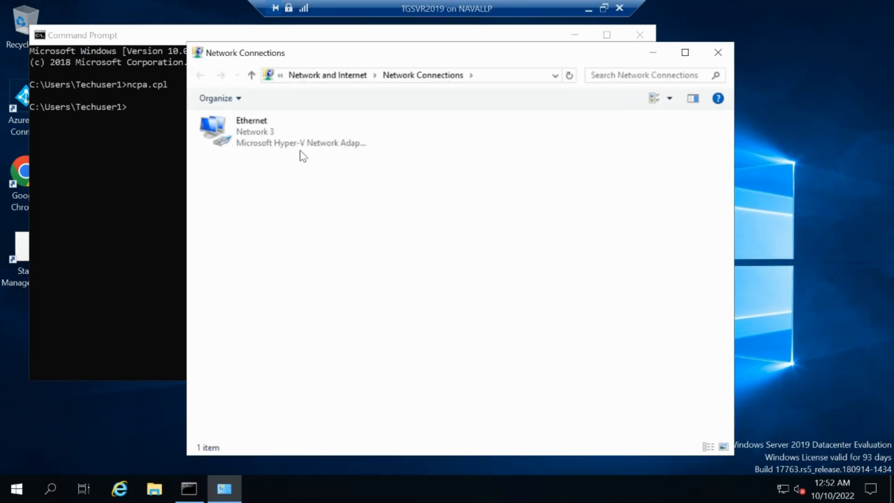
Step: Set the Ethernet adapter's IPv4 properties to obtain both the IP address and the DNS server address automatically
{"action": "left_click", "coordinate": [267, 130]}
{"action": "right_click", "coordinate": [266, 125]}
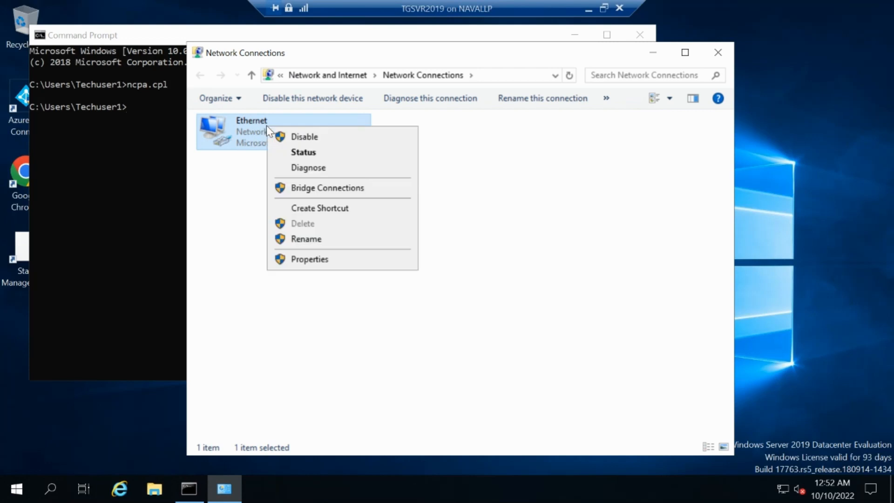
{"action": "left_click", "coordinate": [301, 259]}
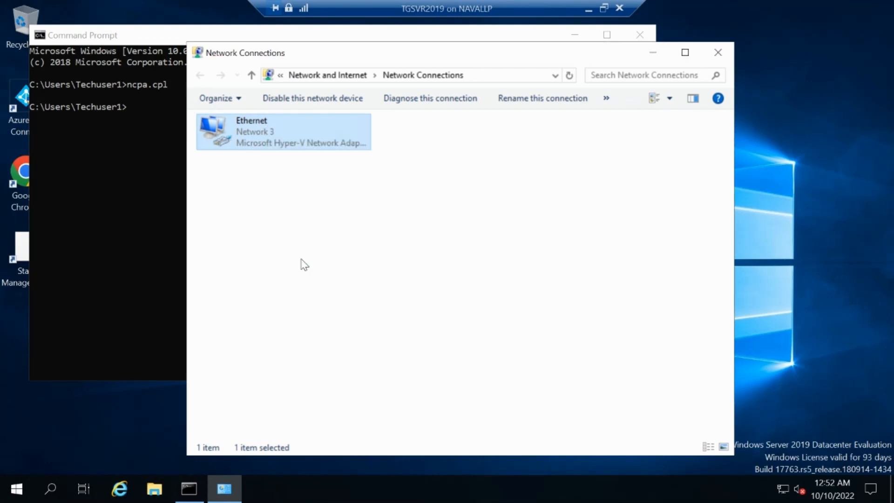
{"action": "double_click", "coordinate": [287, 258]}
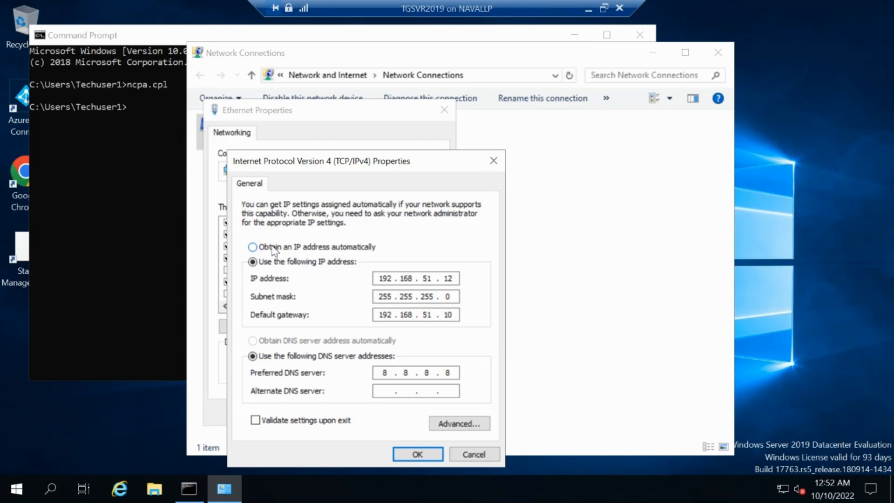
{"action": "left_click", "coordinate": [272, 247]}
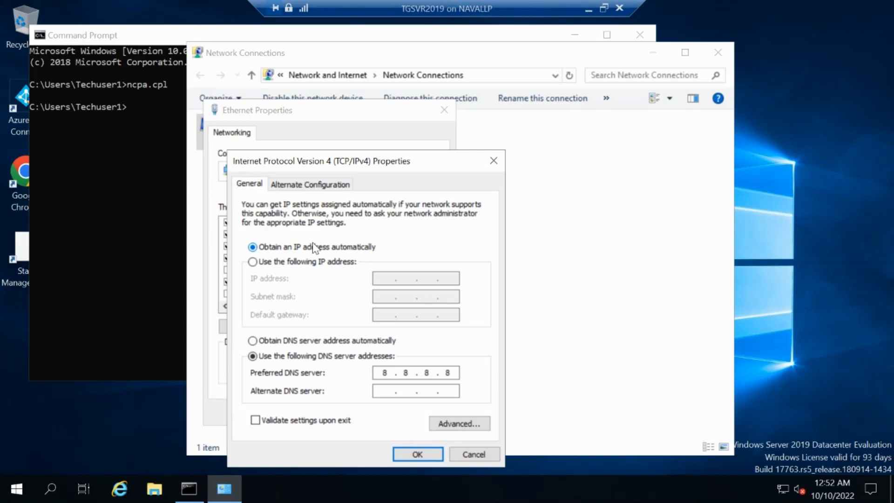
{"action": "left_click", "coordinate": [280, 343]}
{"action": "left_click", "coordinate": [417, 454]}
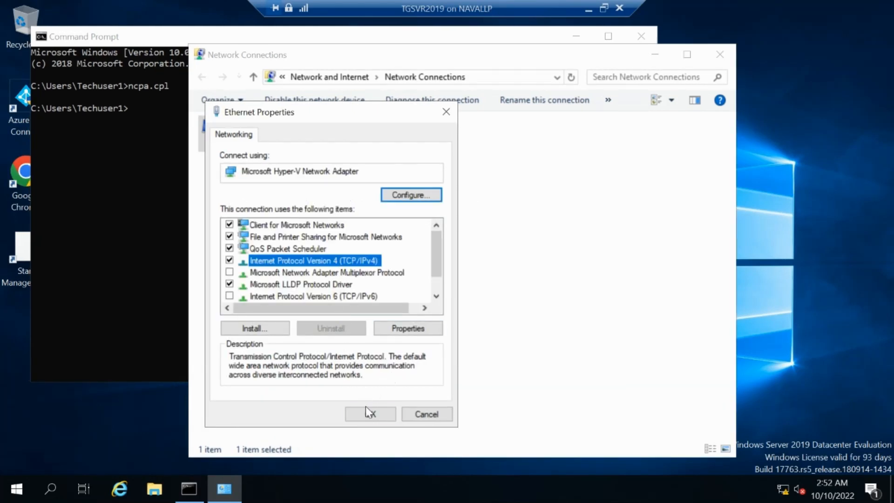
{"action": "left_click", "coordinate": [367, 411]}
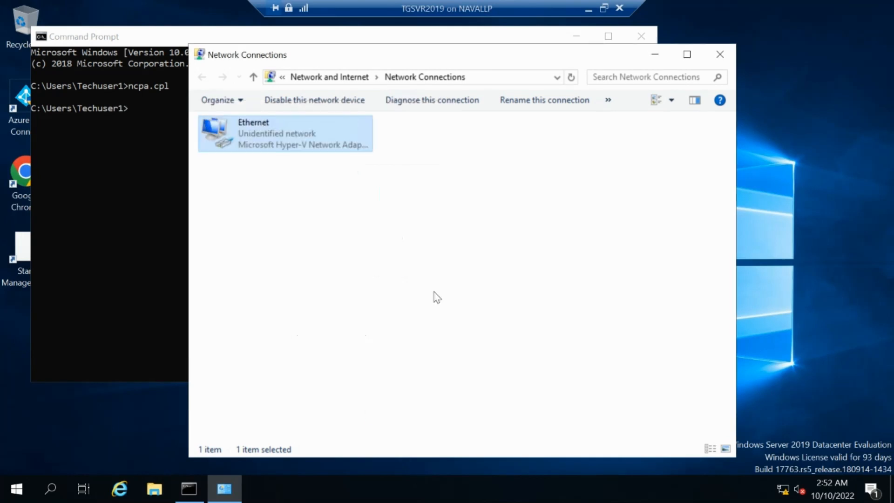
Step: Minimize Network Connections, run ipconfig in the Command Prompt, and check the Ethernet adapter's autoconfiguration IPv4 address
{"action": "left_click", "coordinate": [655, 55]}
{"action": "type", "text": "ipc"}
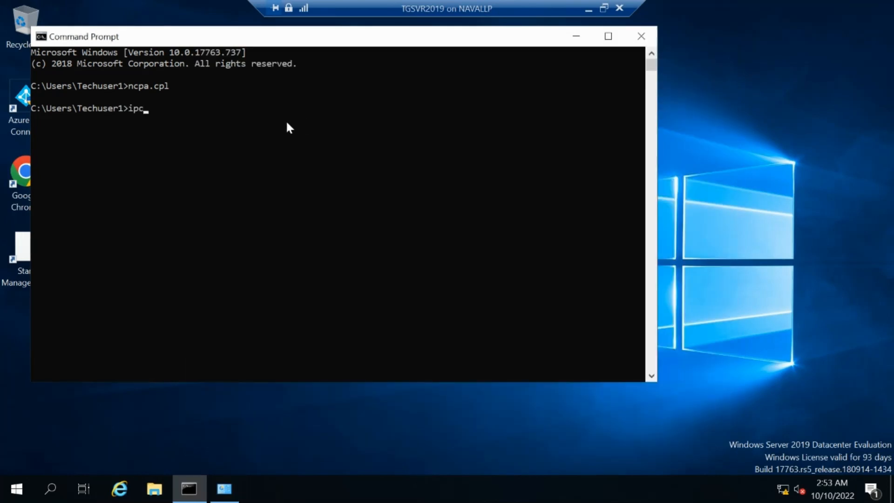
{"action": "type", "text": "onfig"}
{"action": "key", "text": "Return"}
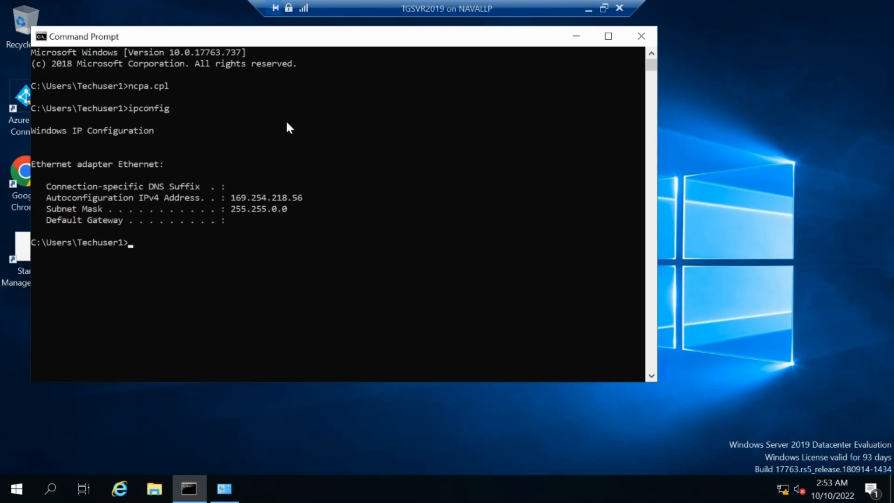
{"action": "left_click_drag", "start_coordinate": [311, 198], "coordinate": [275, 201]}
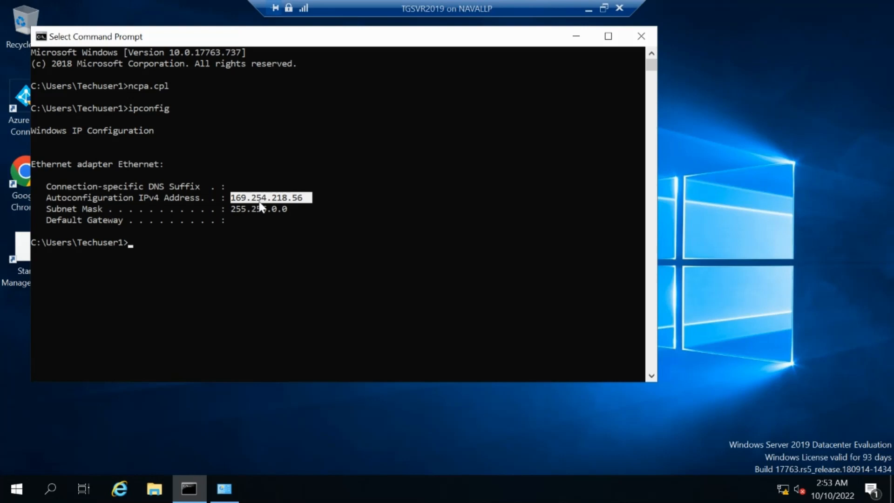
{"action": "left_click", "coordinate": [301, 205]}
{"action": "left_click_drag", "start_coordinate": [303, 197], "coordinate": [225, 203]}
Step: Minimize the TGSVR2019 session and start TGClient1 in Hyper-V Manager, continuing from its last state
{"action": "left_click", "coordinate": [588, 9]}
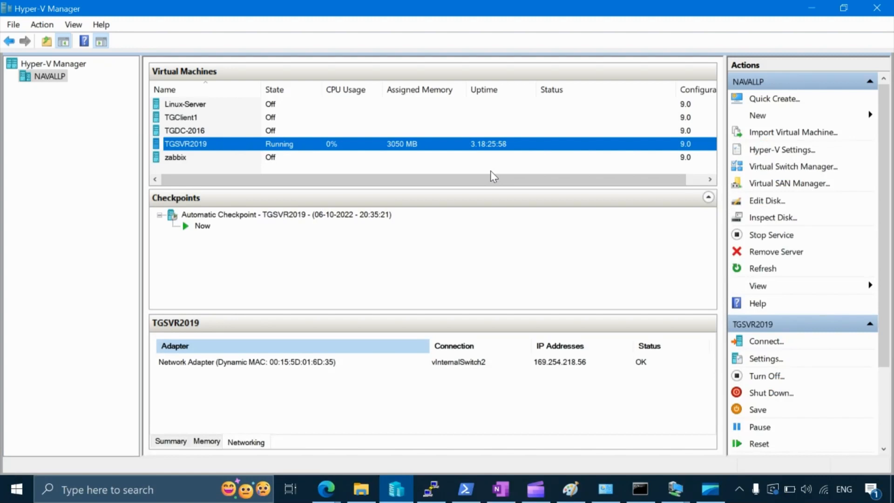
{"action": "left_click", "coordinate": [188, 120]}
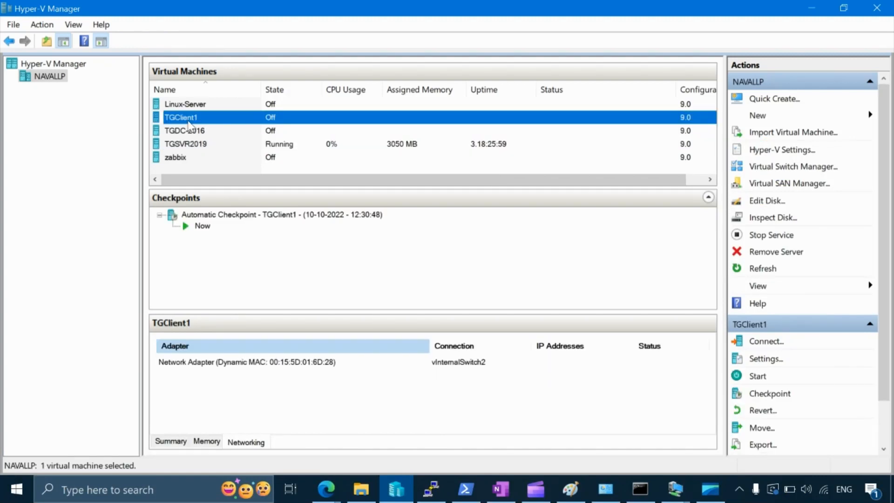
{"action": "right_click", "coordinate": [188, 121]}
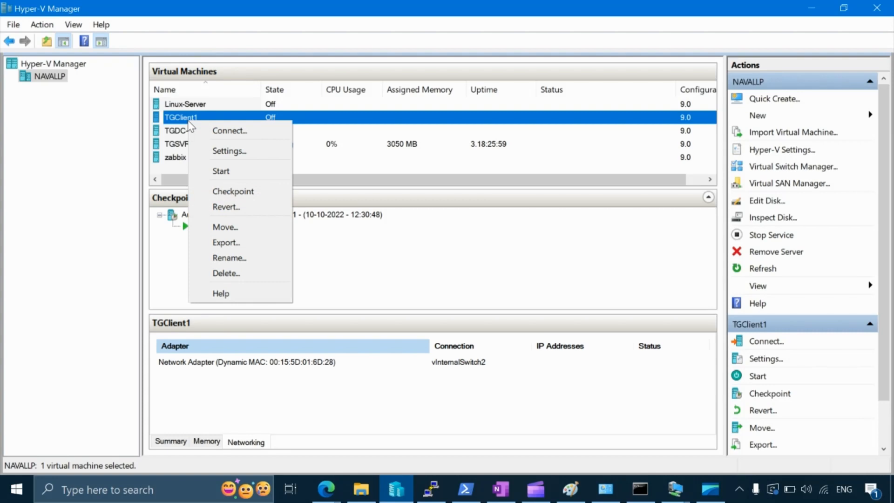
{"action": "left_click", "coordinate": [235, 171]}
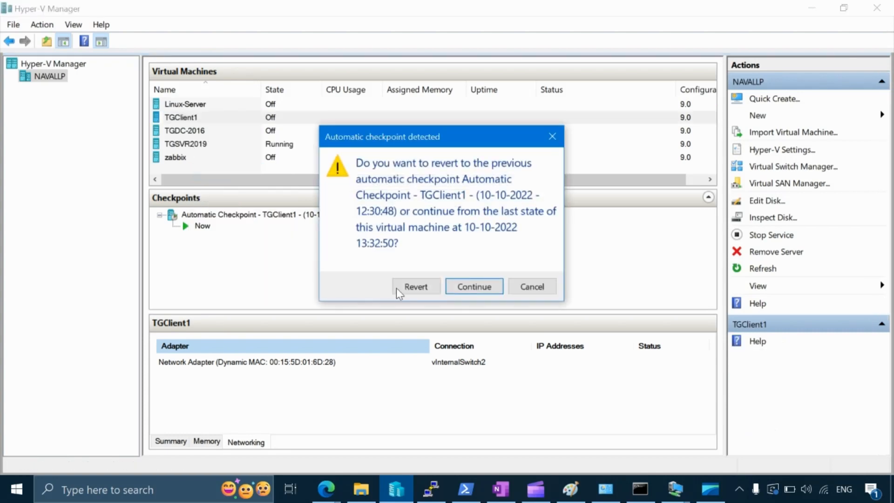
{"action": "left_click", "coordinate": [474, 286]}
Step: Connect the TGSVR2019 virtual machine's network adapter to vExternalSwitch1, minimizing the TGClient1 session that opens meanwhile
{"action": "left_click", "coordinate": [193, 145]}
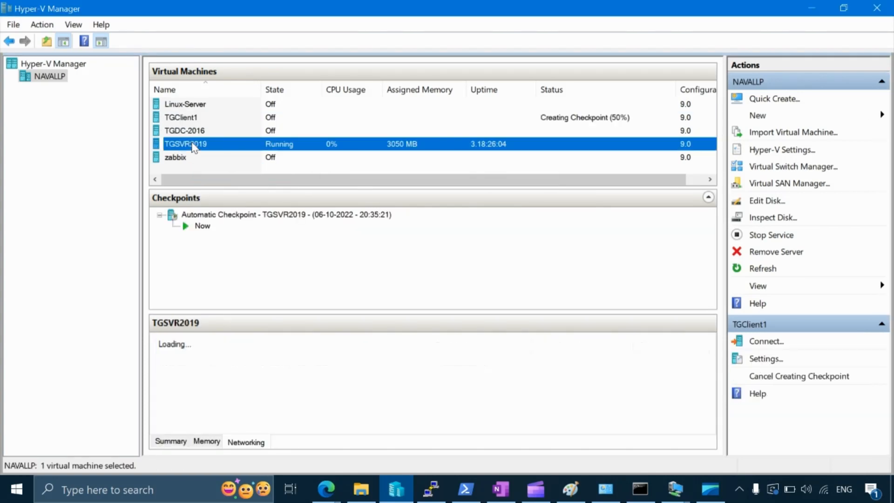
{"action": "right_click", "coordinate": [193, 144]}
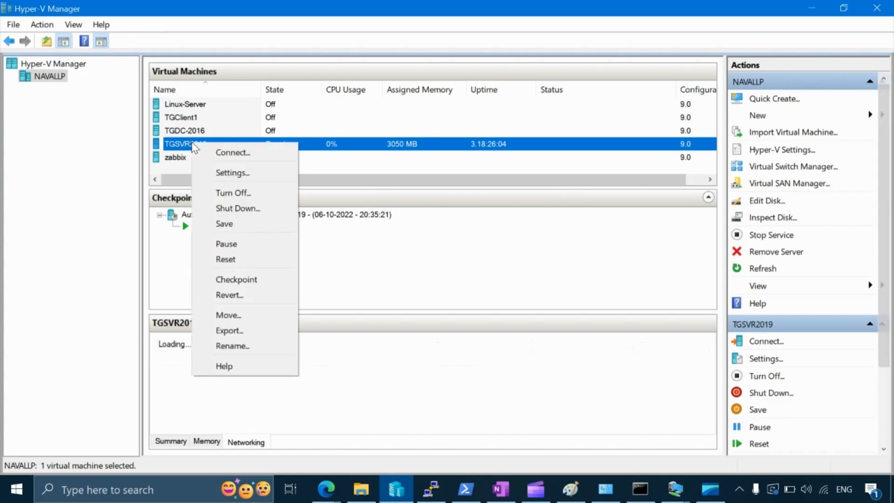
{"action": "left_click", "coordinate": [229, 176]}
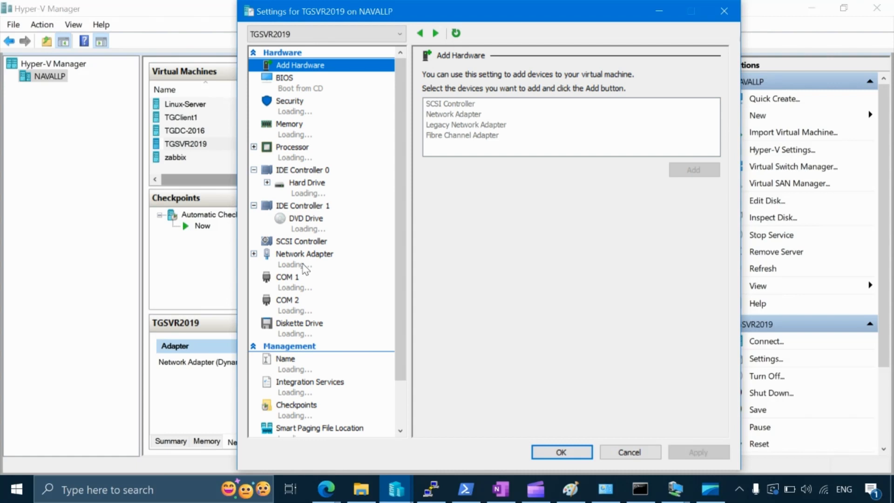
{"action": "left_click", "coordinate": [305, 266]}
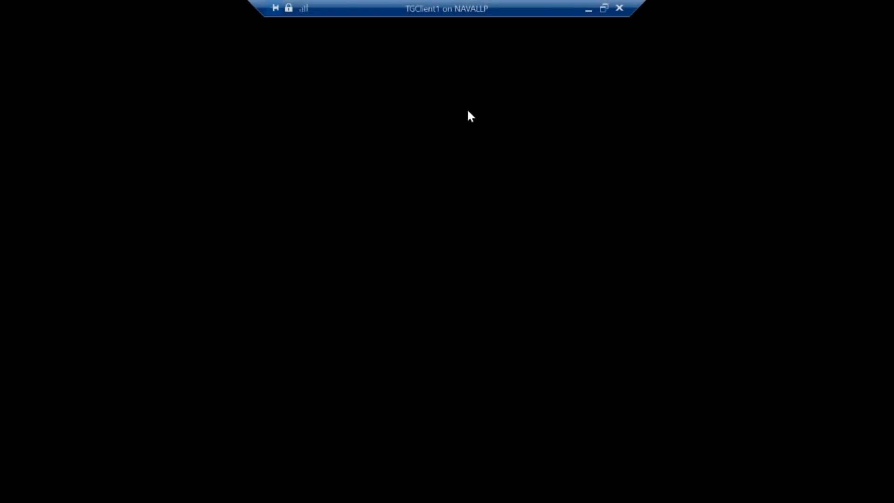
{"action": "left_click", "coordinate": [588, 11]}
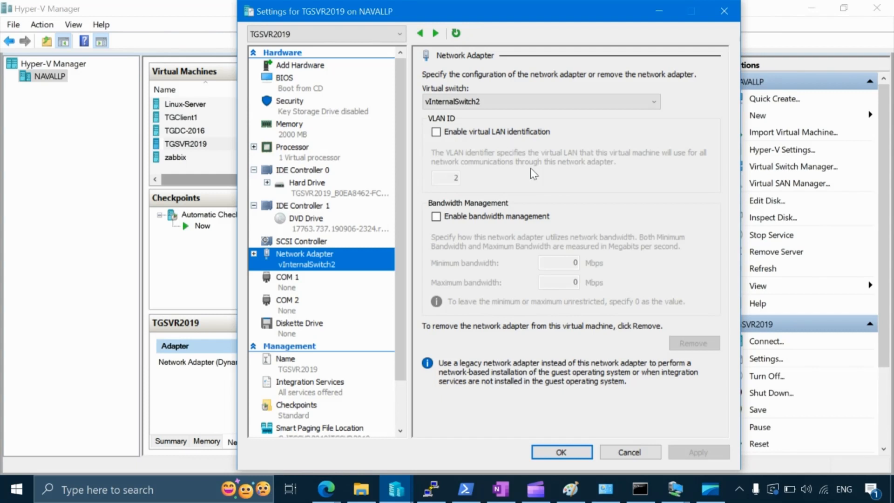
{"action": "left_click", "coordinate": [516, 98]}
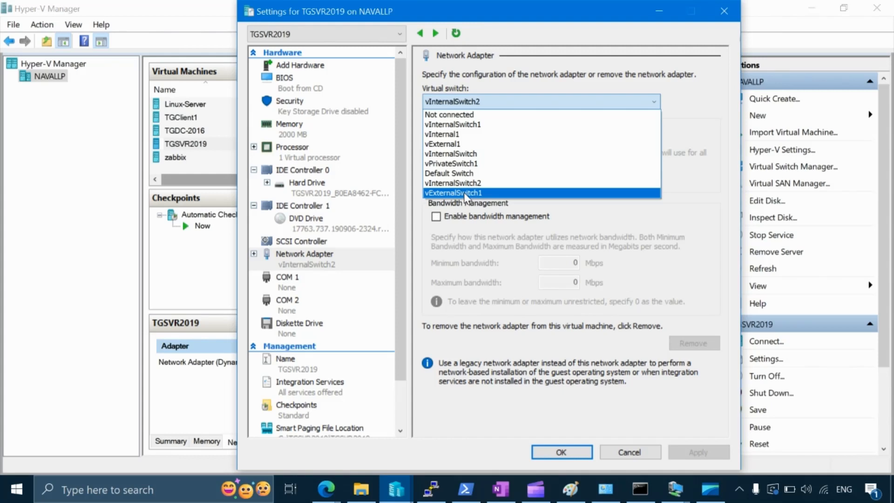
{"action": "left_click", "coordinate": [464, 192]}
{"action": "left_click", "coordinate": [694, 454]}
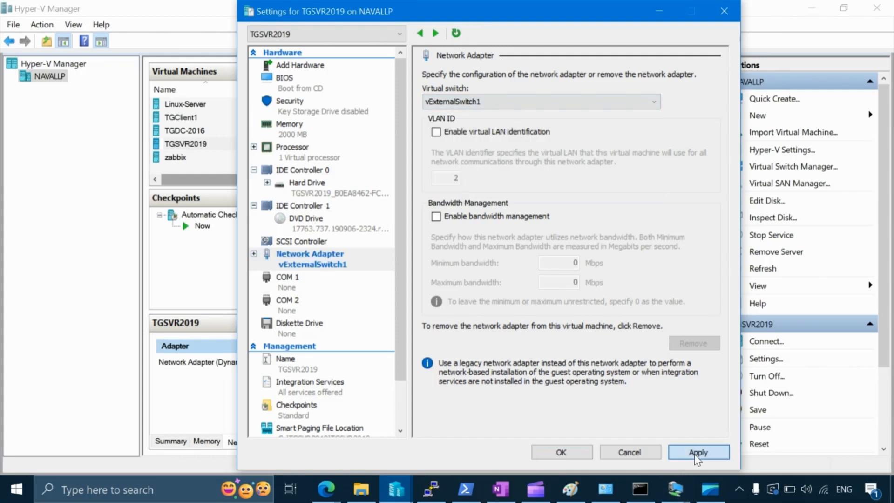
{"action": "left_click", "coordinate": [557, 451]}
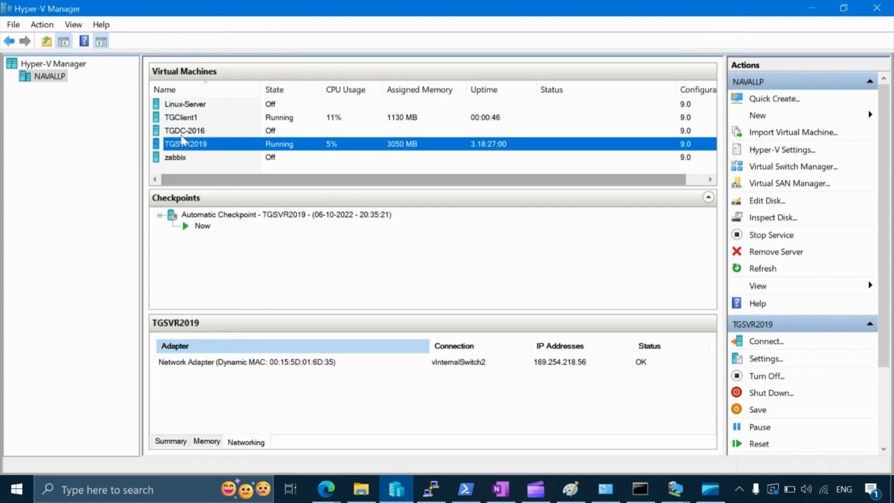
Step: Connect the TGClient1 virtual machine's network adapter to the virtual switch vExternalSwitch1
{"action": "left_click", "coordinate": [179, 119]}
{"action": "right_click", "coordinate": [180, 119]}
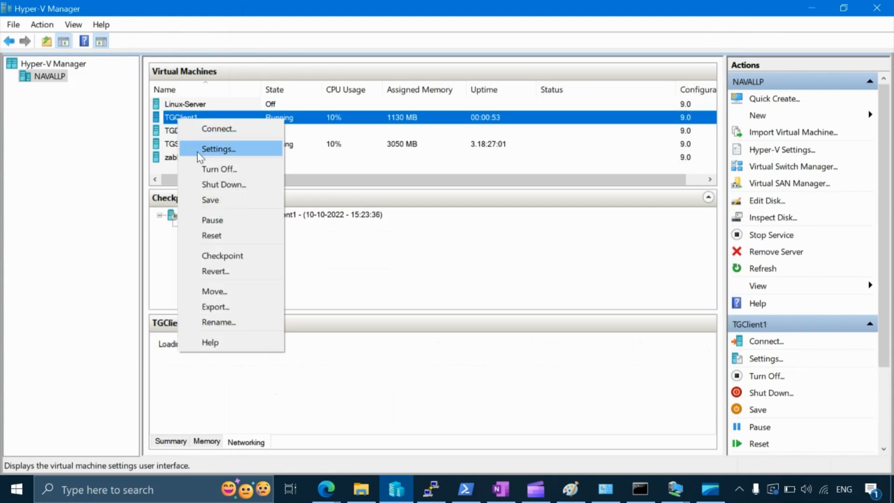
{"action": "left_click", "coordinate": [200, 150]}
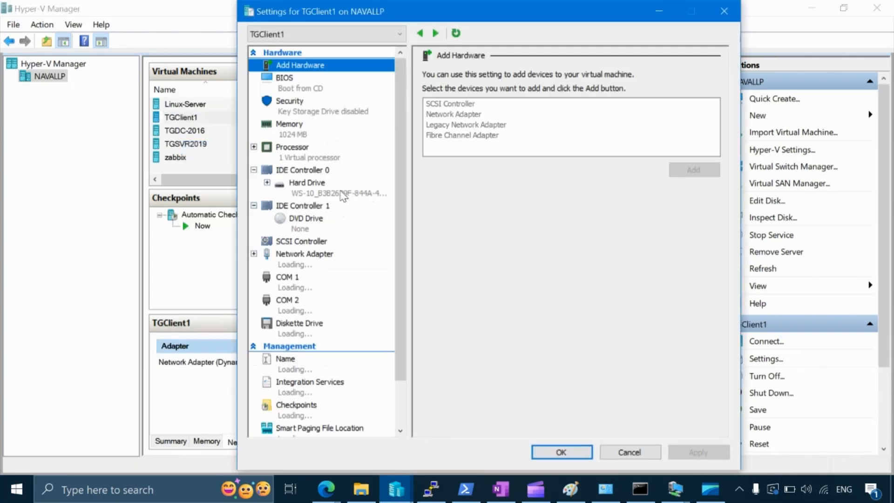
{"action": "left_click", "coordinate": [285, 259]}
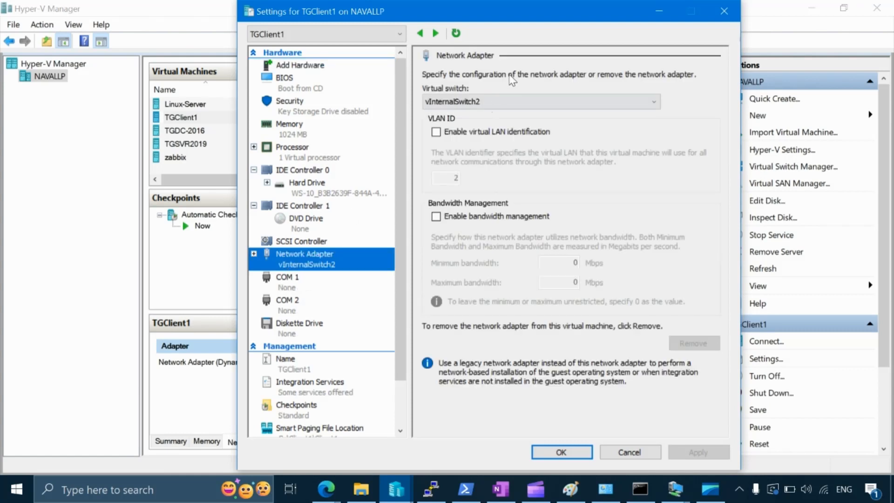
{"action": "left_click", "coordinate": [470, 101]}
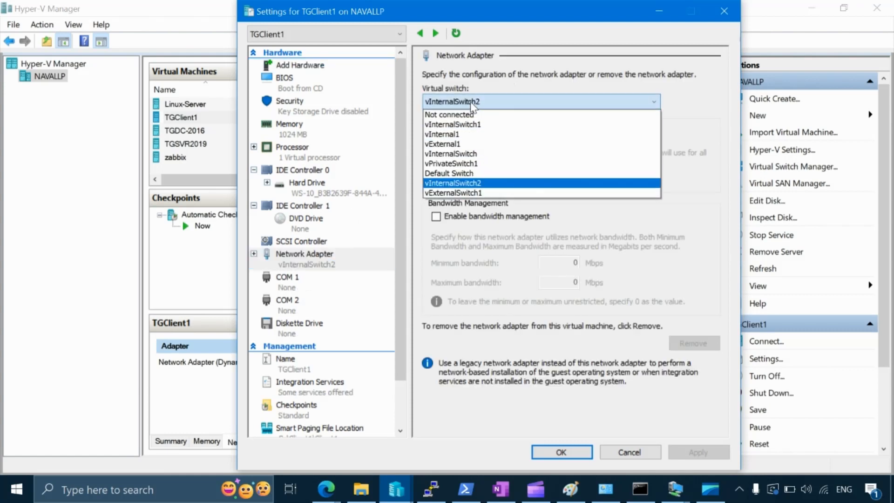
{"action": "left_click", "coordinate": [464, 195]}
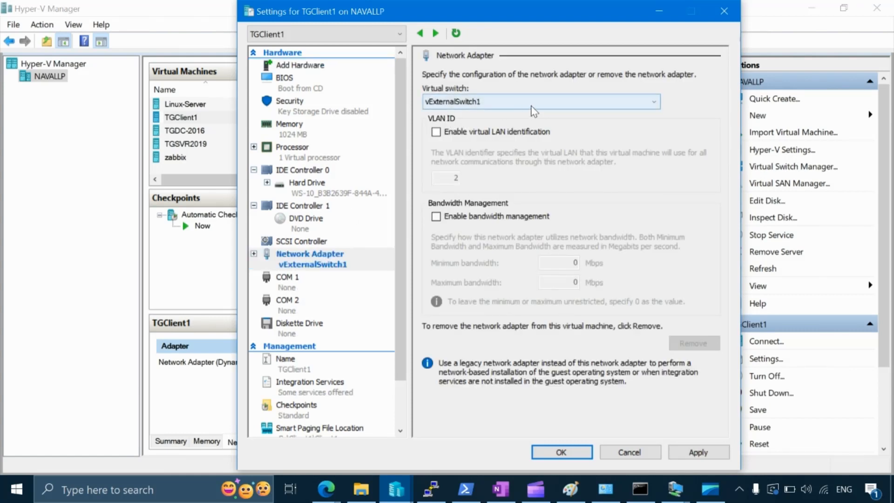
{"action": "left_click", "coordinate": [686, 455]}
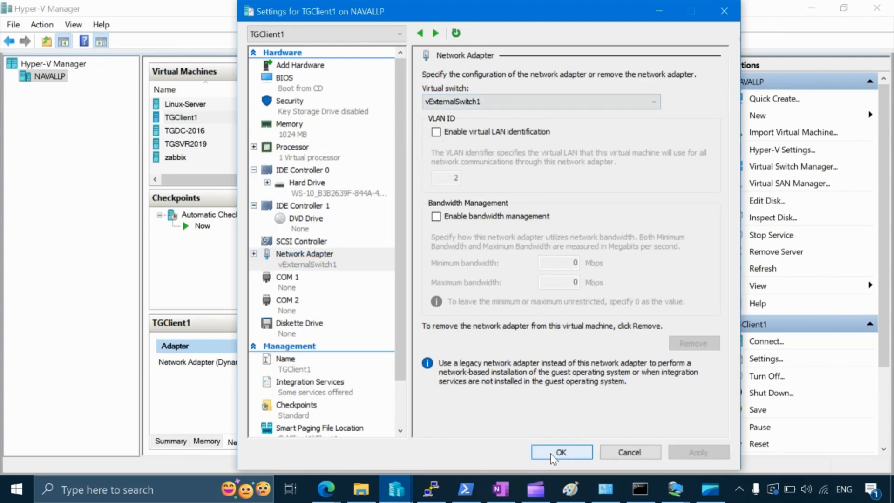
{"action": "left_click", "coordinate": [553, 454]}
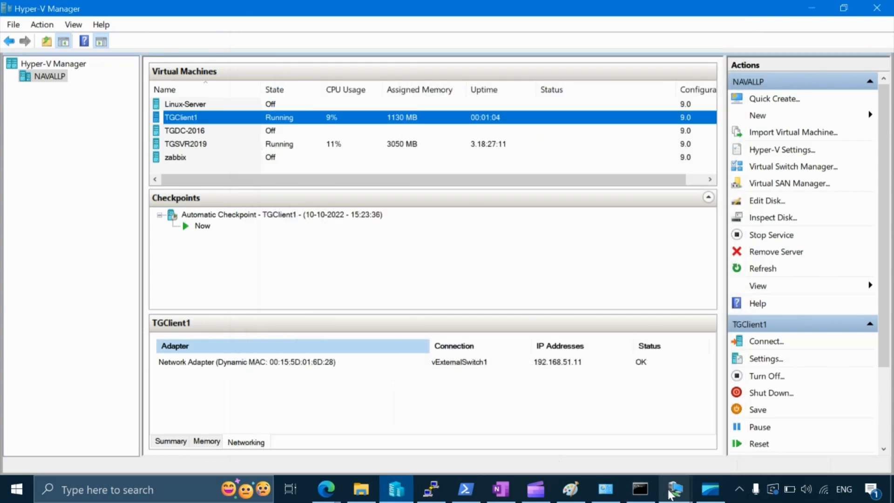
Step: Return to the TGSVR2019 session and run ipconfig again in its Command Prompt
{"action": "mouse_move", "coordinate": [670, 494]}
{"action": "left_click", "coordinate": [734, 426]}
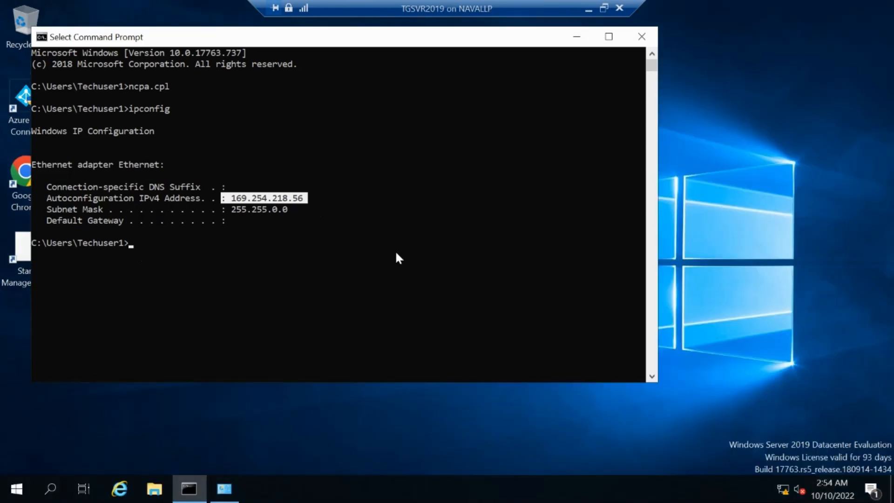
{"action": "right_click", "coordinate": [395, 253]}
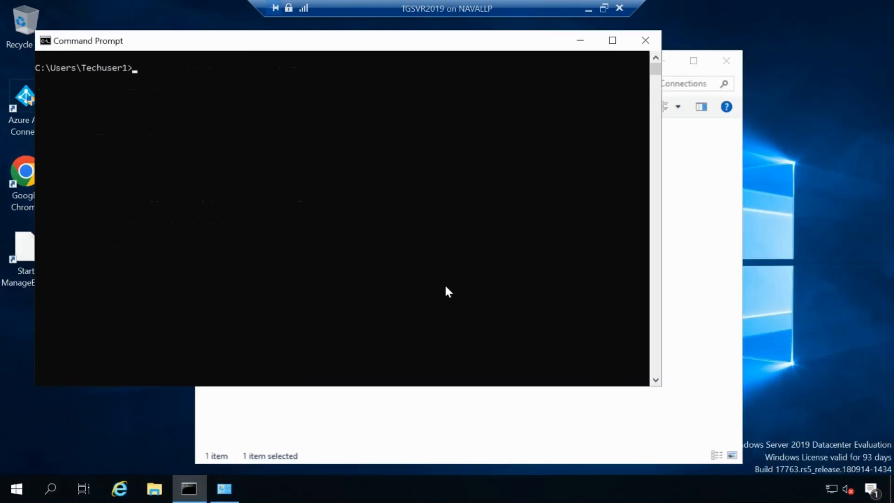
{"action": "type", "text": "ipconfg"}
{"action": "key", "text": "BackSpace"}
{"action": "type", "text": "ig"}
{"action": "key", "text": "Return"}
Step: Examine the IPv4 address and default gateway of the Ethernet adapter in the ipconfig output
{"action": "left_click_drag", "start_coordinate": [232, 156], "coordinate": [305, 161]}
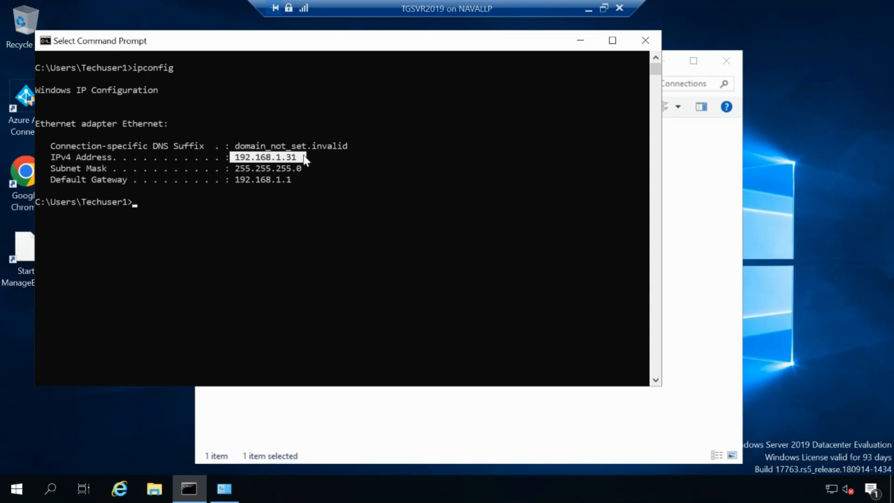
{"action": "left_click", "coordinate": [303, 157]}
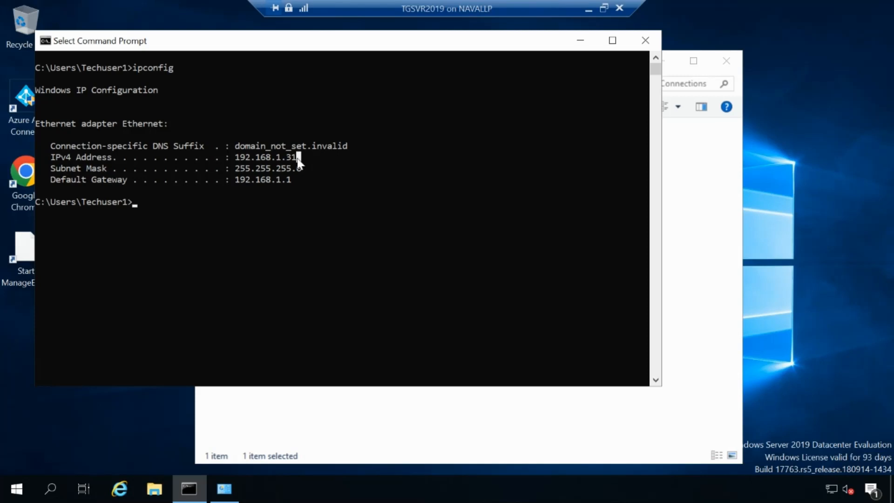
{"action": "left_click_drag", "start_coordinate": [298, 159], "coordinate": [236, 160]}
{"action": "left_click_drag", "start_coordinate": [295, 175], "coordinate": [232, 181]}
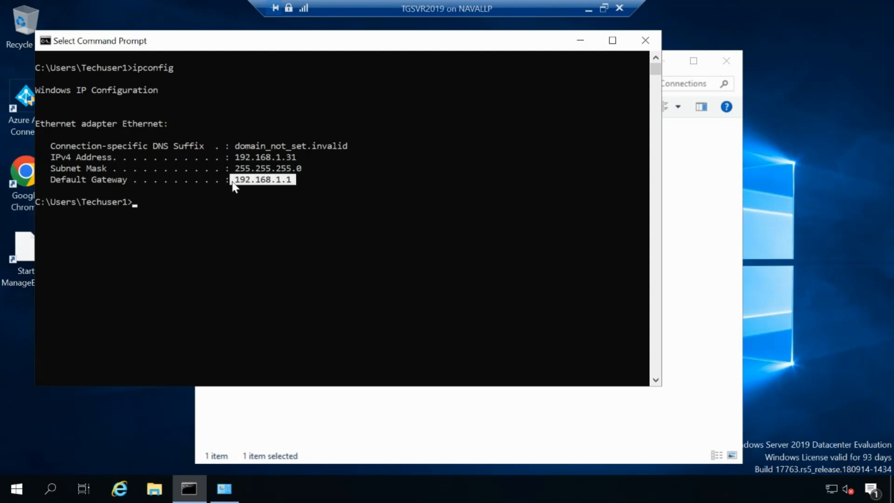
{"action": "left_click", "coordinate": [277, 180]}
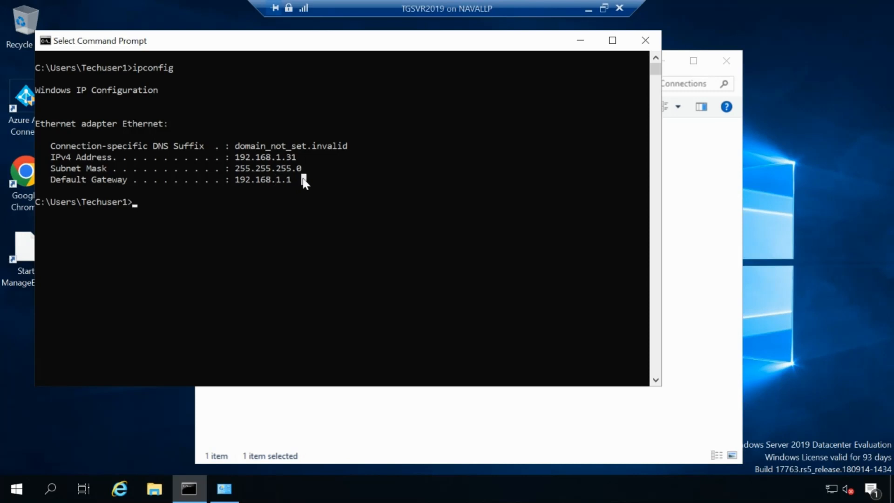
{"action": "left_click_drag", "start_coordinate": [303, 180], "coordinate": [228, 183]}
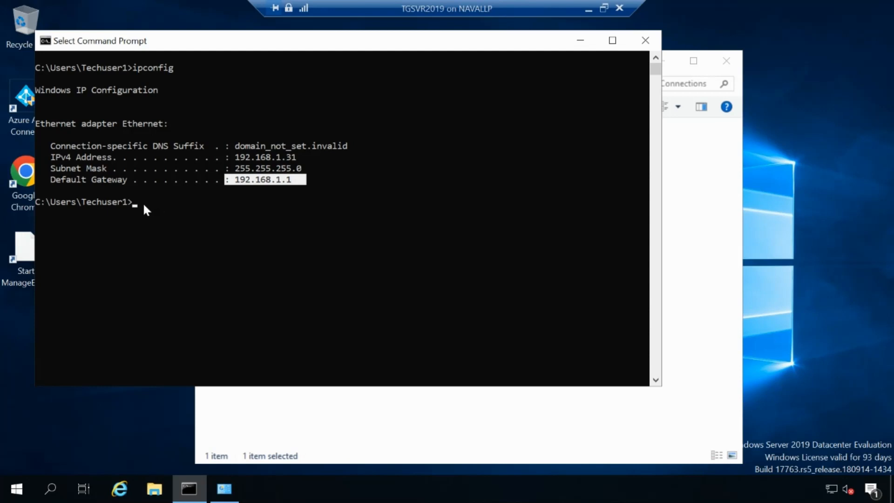
Step: Open Google Chrome in the TGSVR2019 session and load google.com to test internet access
{"action": "left_click", "coordinate": [143, 202]}
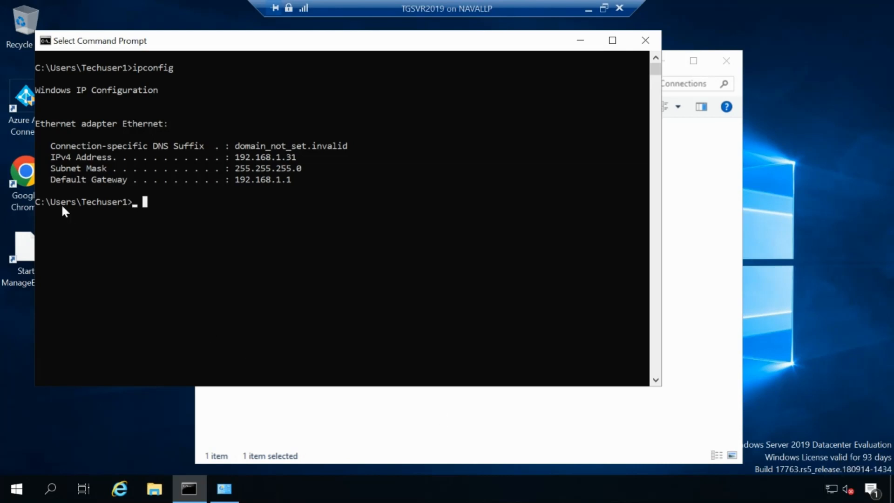
{"action": "double_click", "coordinate": [29, 178]}
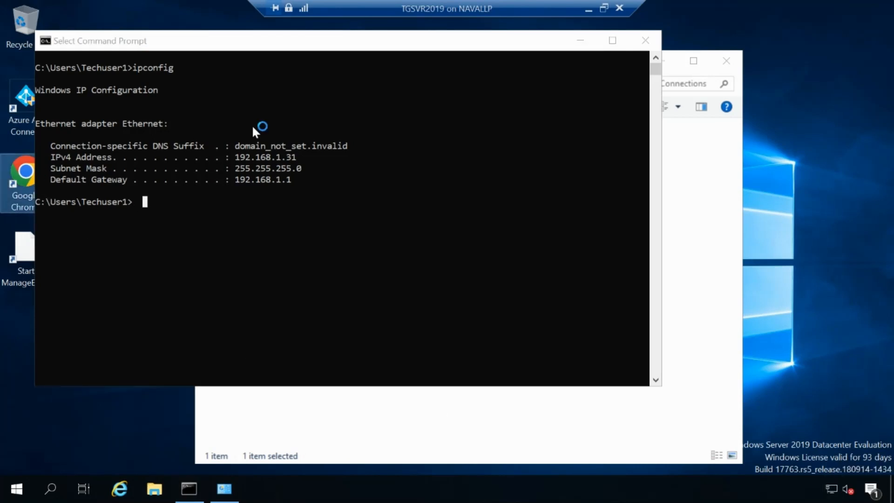
{"action": "type", "text": "g"}
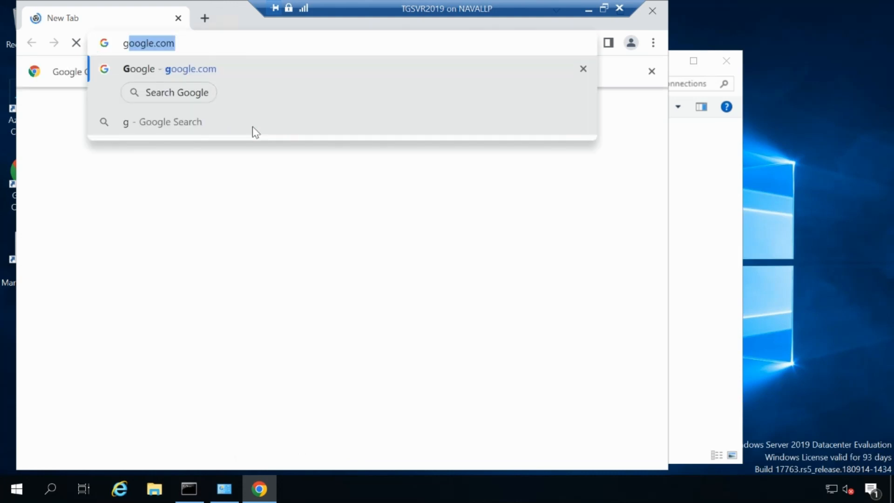
{"action": "type", "text": "oogle.com"}
{"action": "key", "text": "Return"}
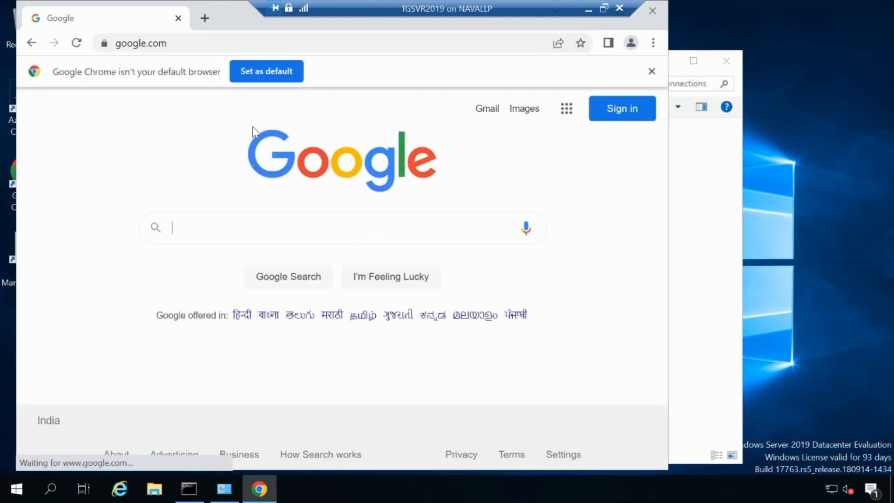
Step: Search the web for "google news", then close the browser tab
{"action": "left_click", "coordinate": [178, 42]}
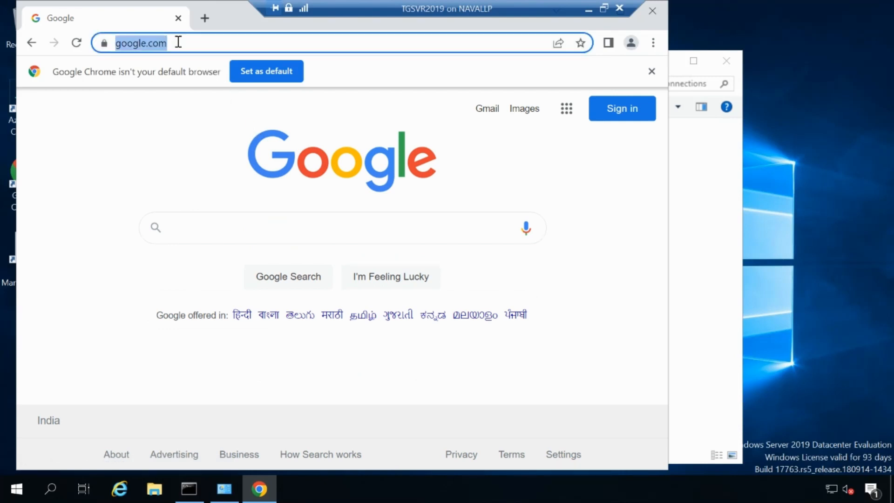
{"action": "type", "text": "google news"}
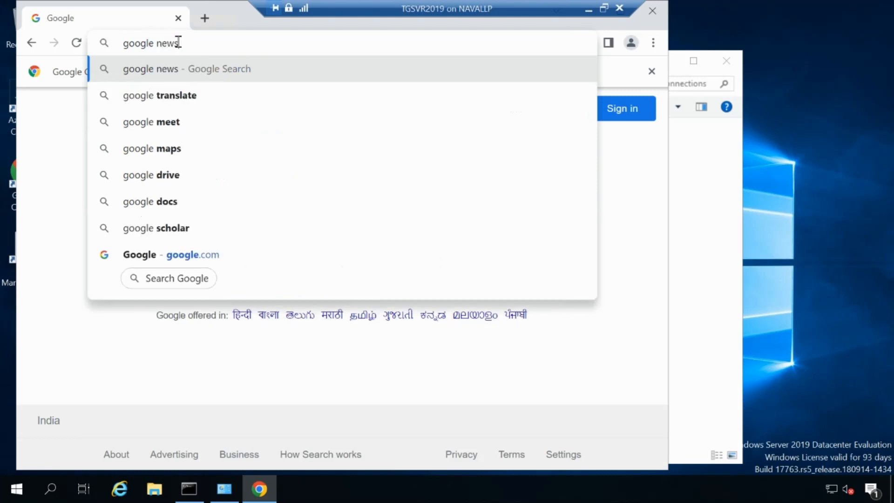
{"action": "key", "text": "Return"}
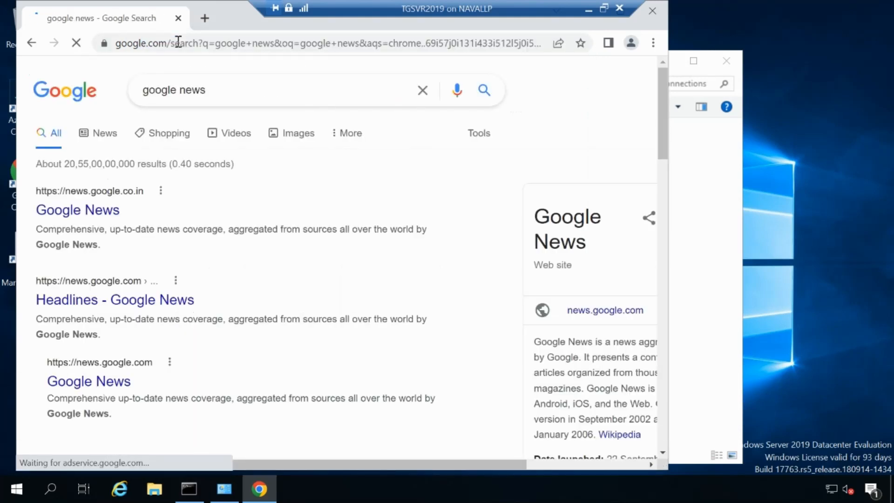
{"action": "left_click", "coordinate": [179, 18]}
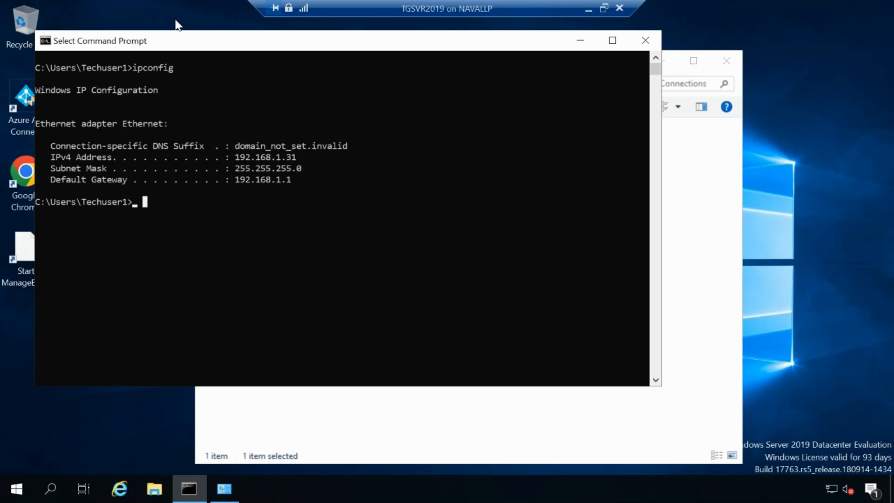
Step: Minimize the TGSVR2019 session and check the vExternalSwitch1 adapter's IPv4 address in the host's Command Prompt
{"action": "left_click", "coordinate": [588, 10]}
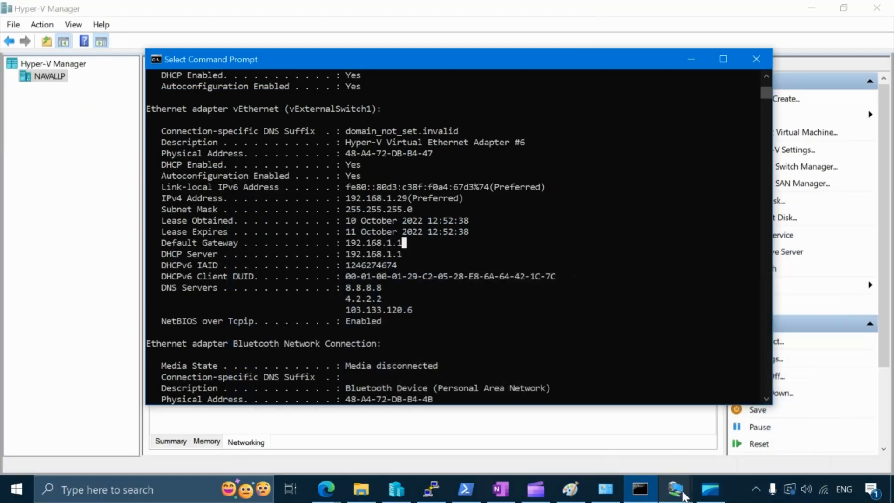
{"action": "mouse_move", "coordinate": [683, 496]}
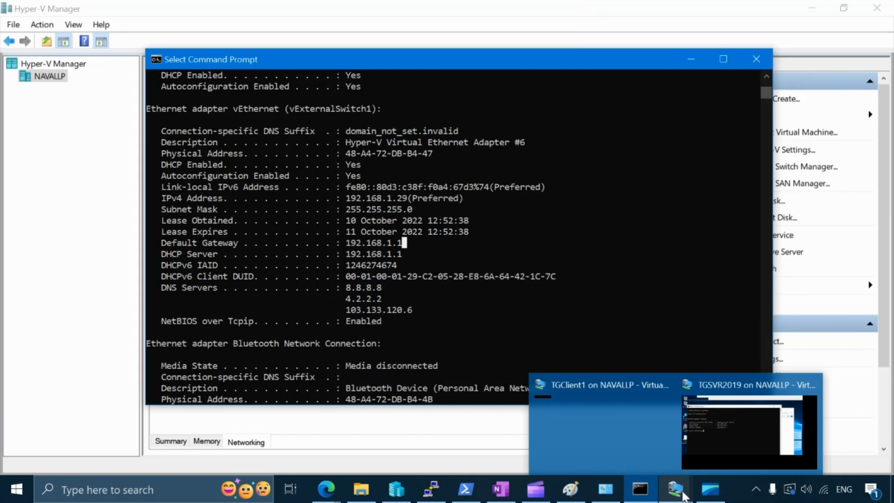
{"action": "left_click", "coordinate": [416, 365]}
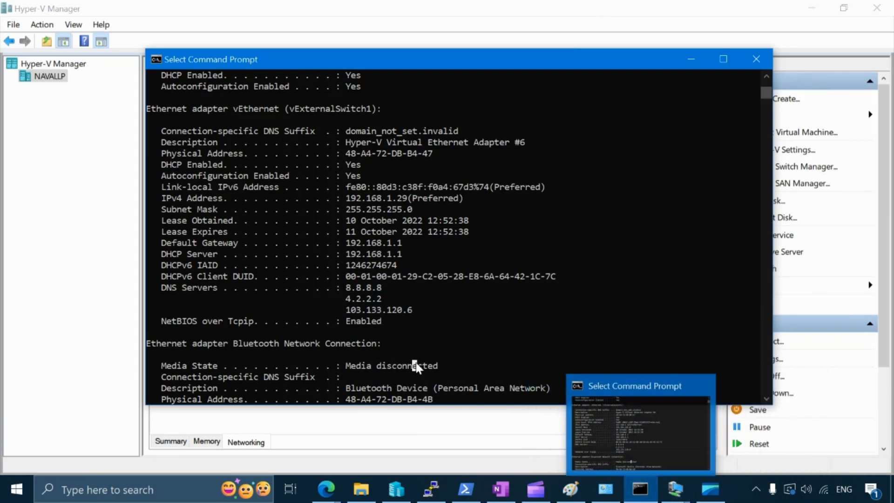
{"action": "right_click", "coordinate": [416, 364]}
{"action": "left_click", "coordinate": [347, 343]}
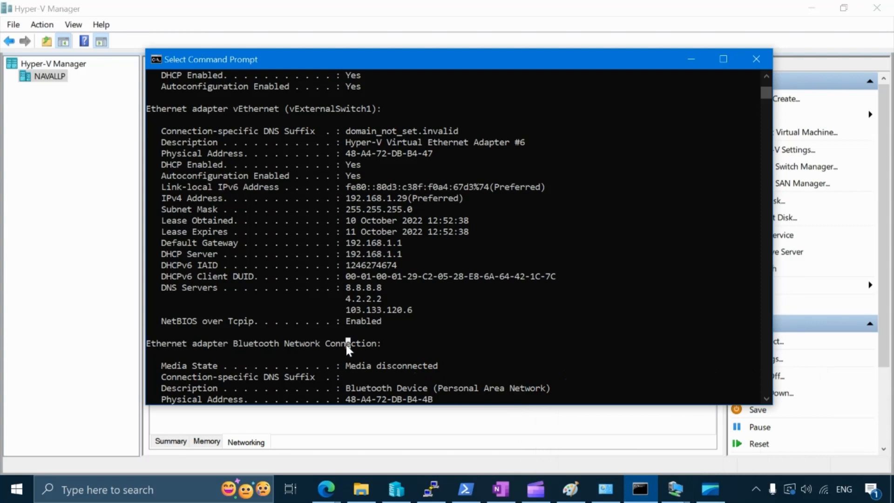
{"action": "left_click_drag", "start_coordinate": [347, 200], "coordinate": [404, 199]}
Step: Run ipconfig without the /all option on the host and mark the IPv4 address of the vExternalSwitch1 adapter
{"action": "key", "text": "Return"}
{"action": "key", "text": "Return"}
{"action": "key", "text": "Return"}
{"action": "key", "text": "Up"}
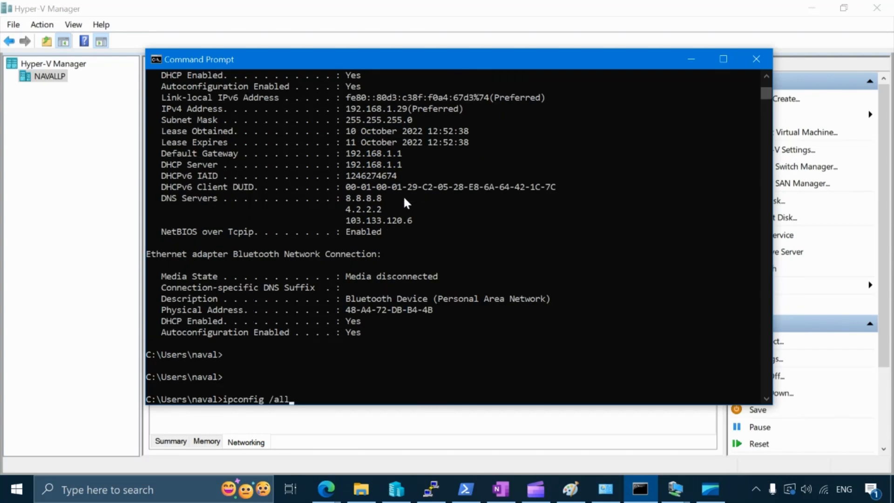
{"action": "key", "text": "BackSpace"}
{"action": "key", "text": "BackSpace"}
{"action": "key", "text": "BackSpace"}
{"action": "key", "text": "Return"}
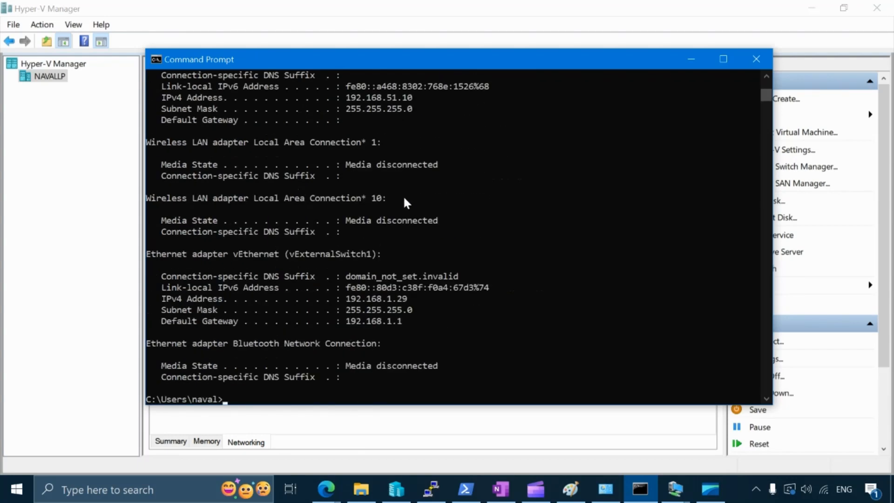
{"action": "left_click_drag", "start_coordinate": [415, 298], "coordinate": [341, 303]}
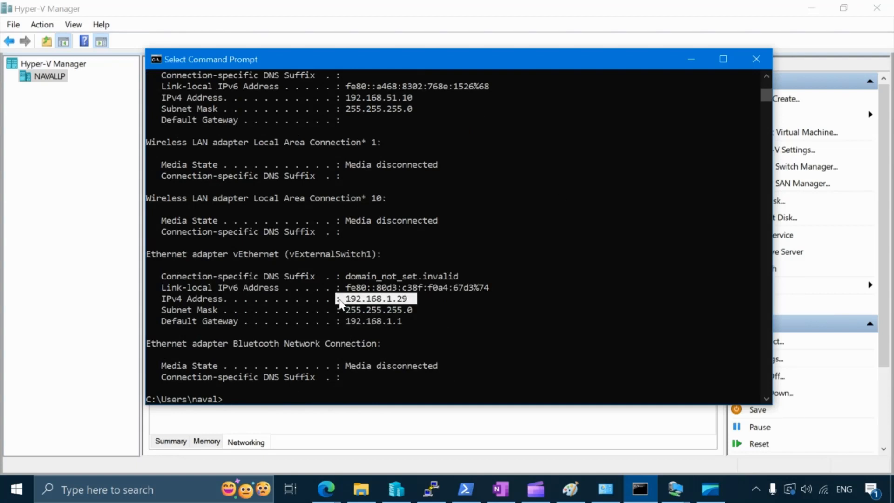
Step: Return to the TGSVR2019 session, ping the host at 192.168.1.29 from its Command Prompt and examine the replies
{"action": "left_click", "coordinate": [676, 494]}
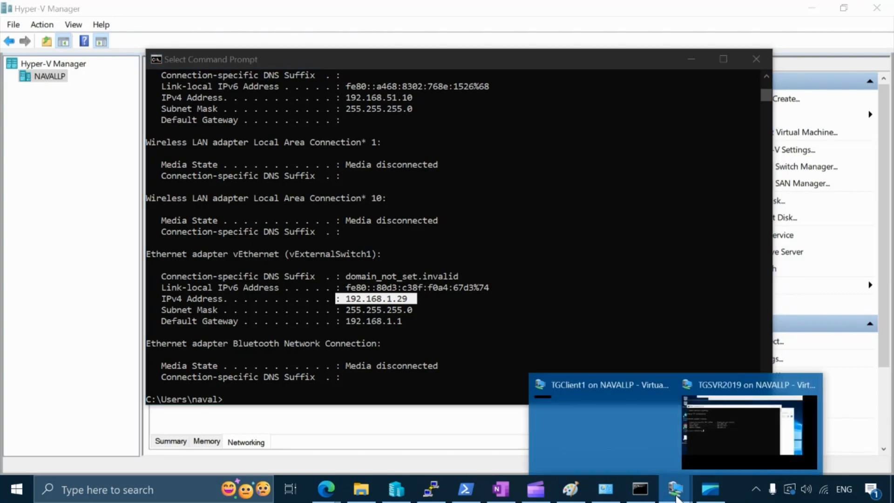
{"action": "left_click", "coordinate": [740, 416]}
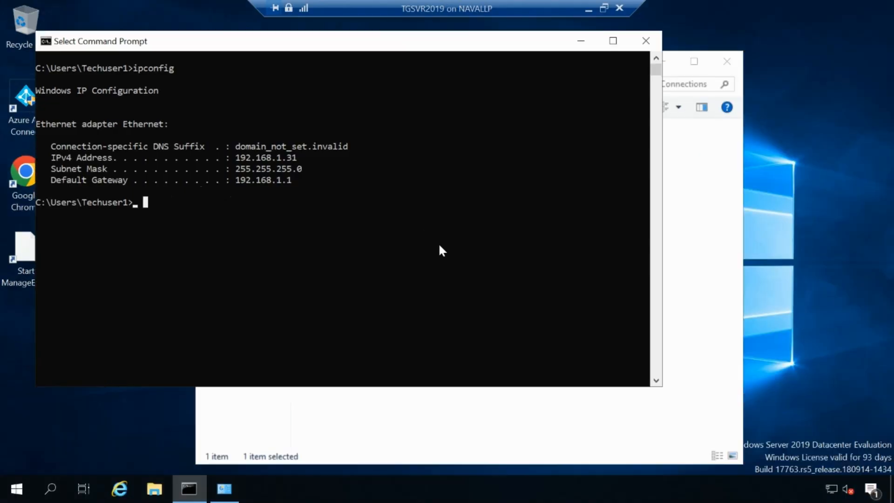
{"action": "type", "text": "ping 192.16"}
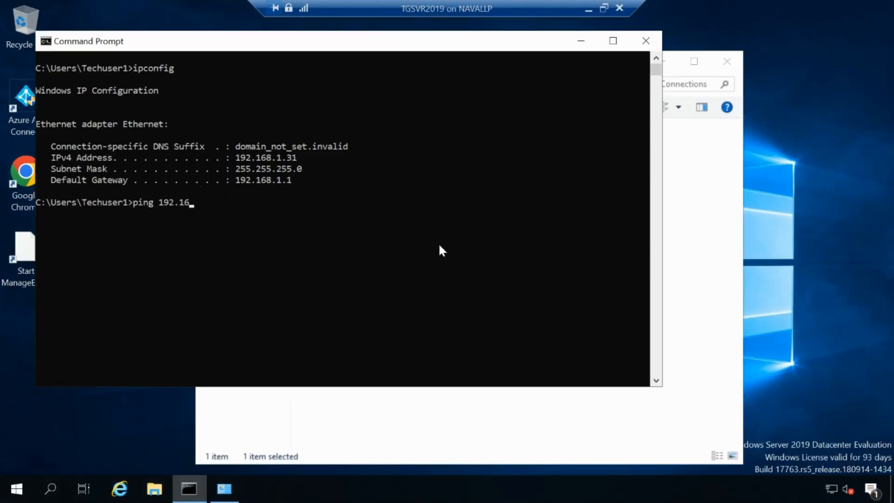
{"action": "type", "text": "8.1.29"}
{"action": "key", "text": "Return"}
{"action": "left_click_drag", "start_coordinate": [301, 249], "coordinate": [141, 226]}
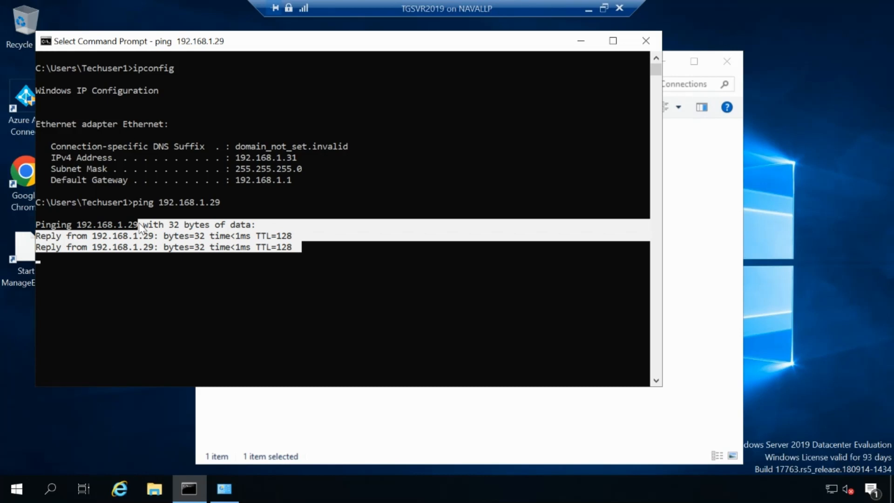
{"action": "left_click_drag", "start_coordinate": [139, 226], "coordinate": [115, 226]}
{"action": "left_click", "coordinate": [234, 256]}
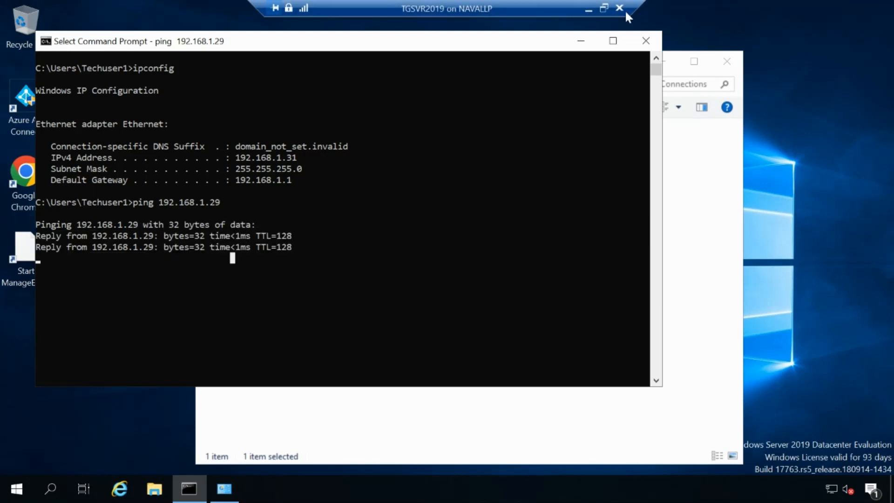
Step: Minimize TGSVR2019, switch to the TGClient1 session and open its Network Connections with ncpa.cpl
{"action": "left_click", "coordinate": [586, 11]}
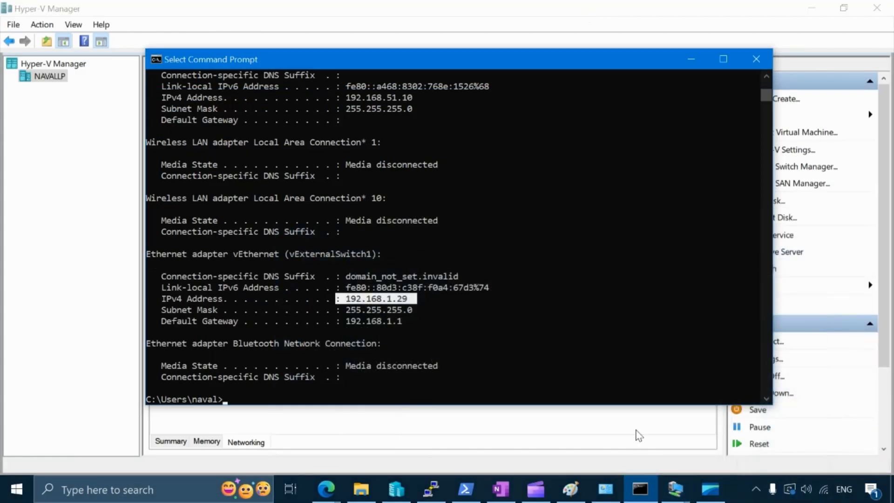
{"action": "left_click", "coordinate": [677, 490]}
{"action": "left_click", "coordinate": [609, 415]}
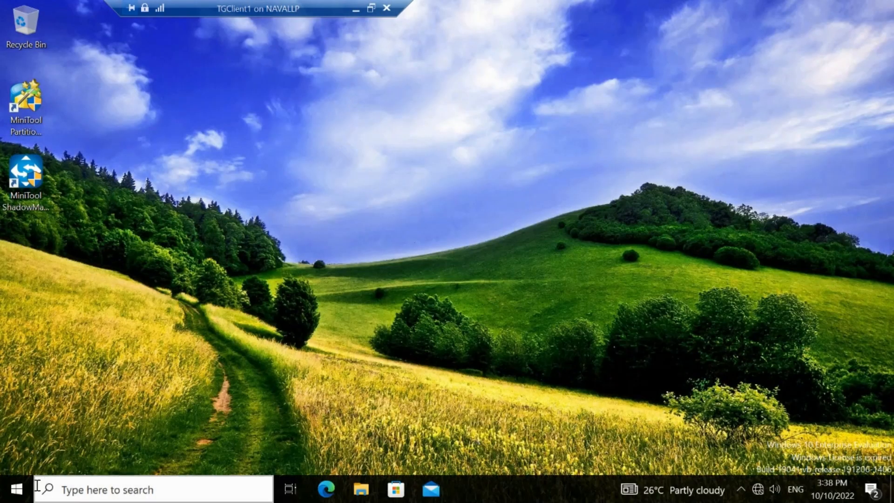
{"action": "right_click", "coordinate": [16, 494]}
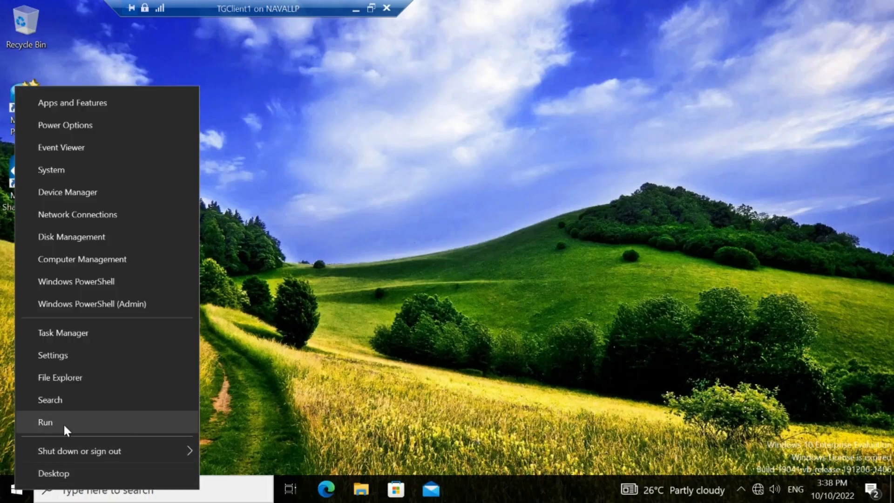
{"action": "left_click", "coordinate": [64, 422]}
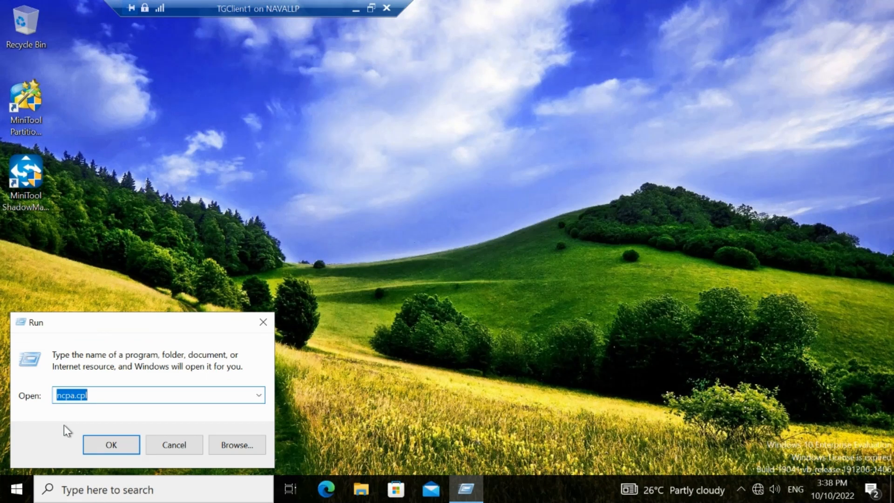
{"action": "key", "text": "Return"}
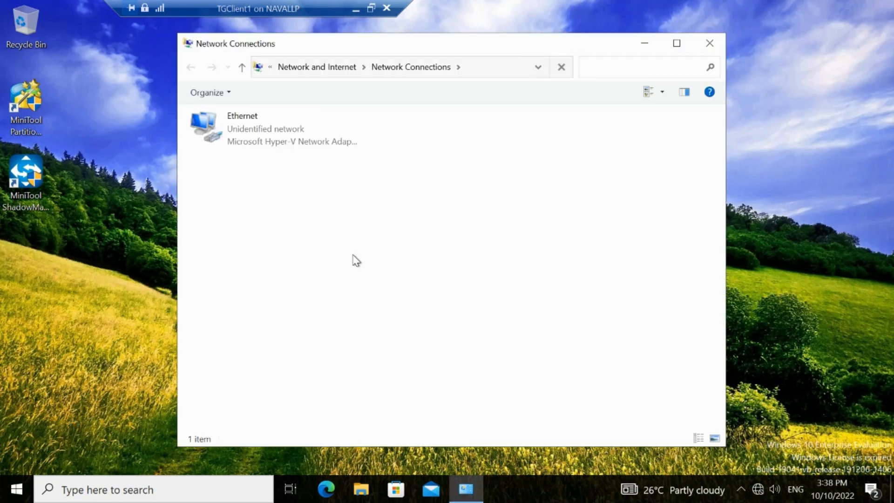
Step: Set TGClient1's Ethernet adapter IPv4 properties to obtain the IP address and DNS server address automatically
{"action": "left_click", "coordinate": [261, 145]}
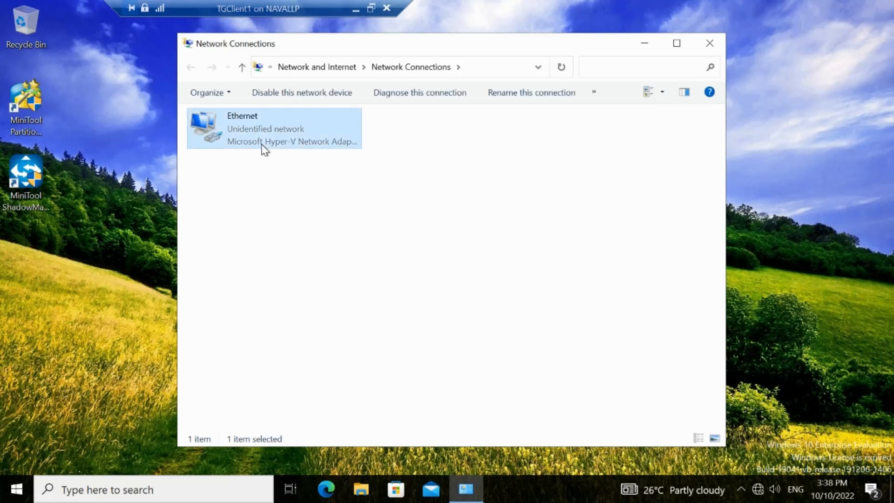
{"action": "right_click", "coordinate": [268, 148]}
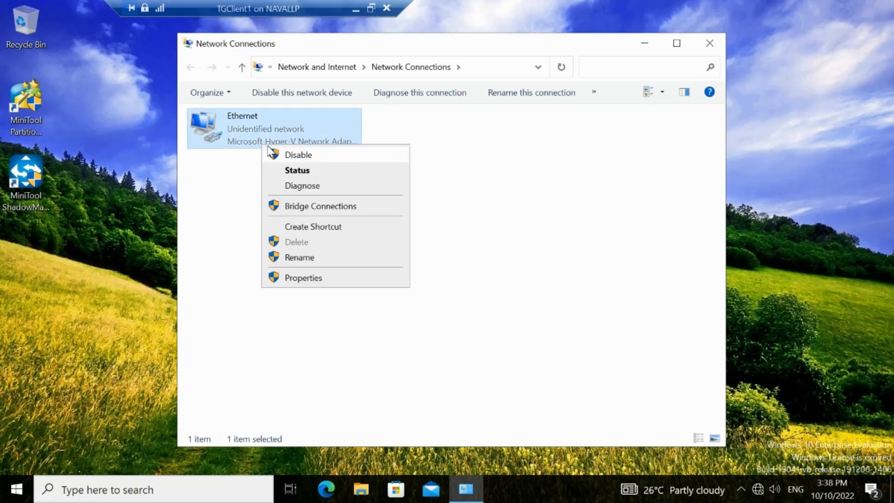
{"action": "left_click", "coordinate": [298, 277]}
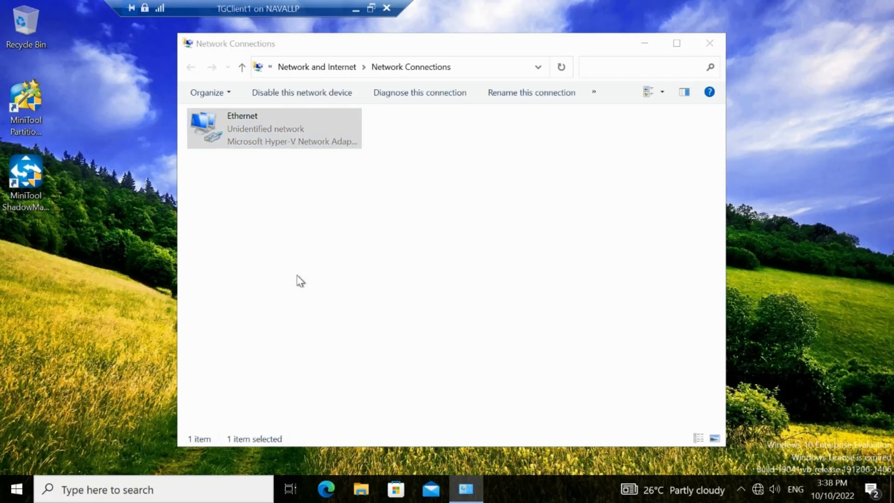
{"action": "double_click", "coordinate": [268, 253]}
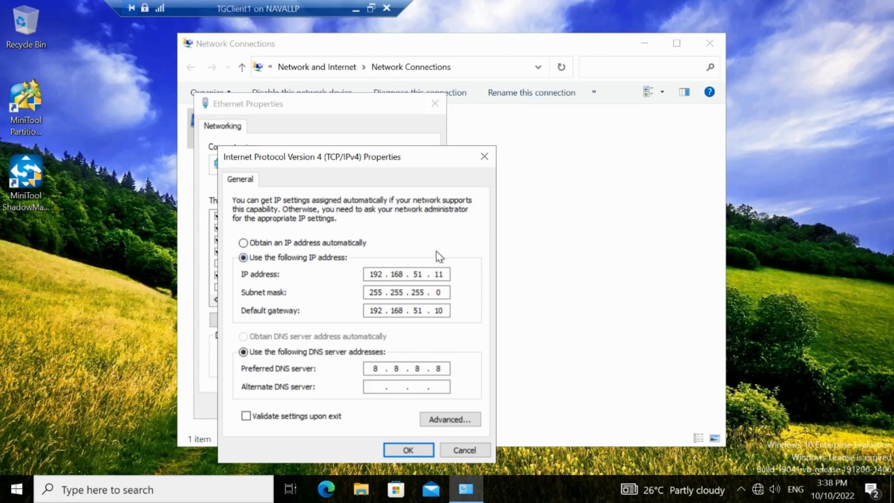
{"action": "left_click", "coordinate": [260, 243]}
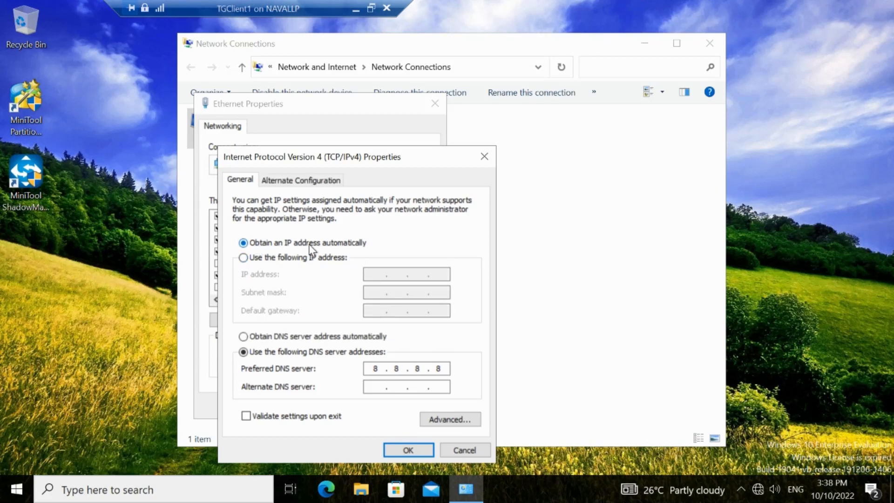
{"action": "left_click", "coordinate": [297, 337]}
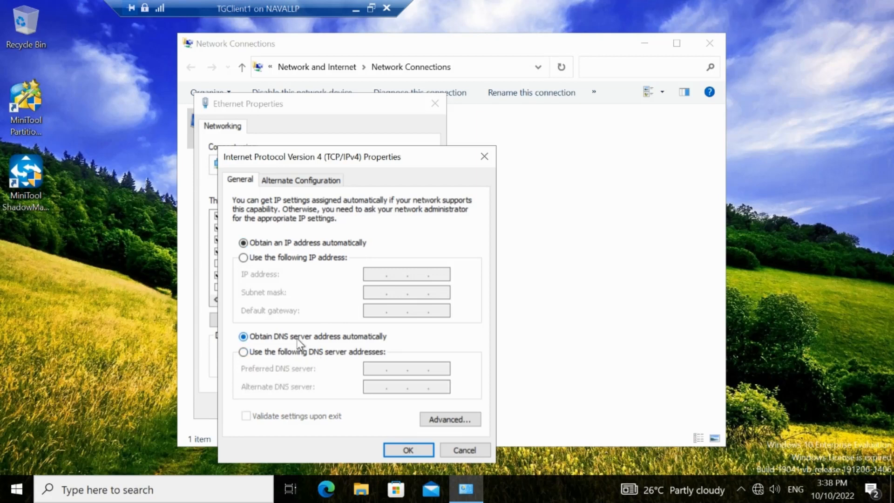
{"action": "left_click", "coordinate": [410, 448]}
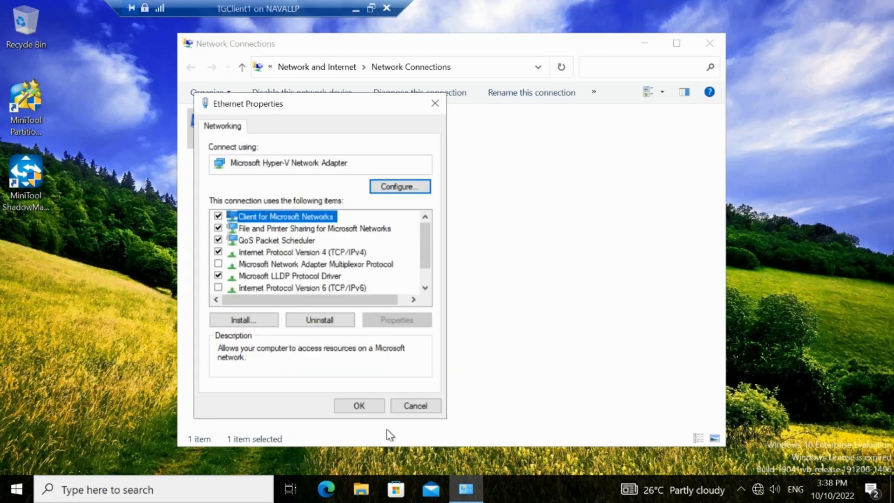
{"action": "left_click", "coordinate": [359, 406]}
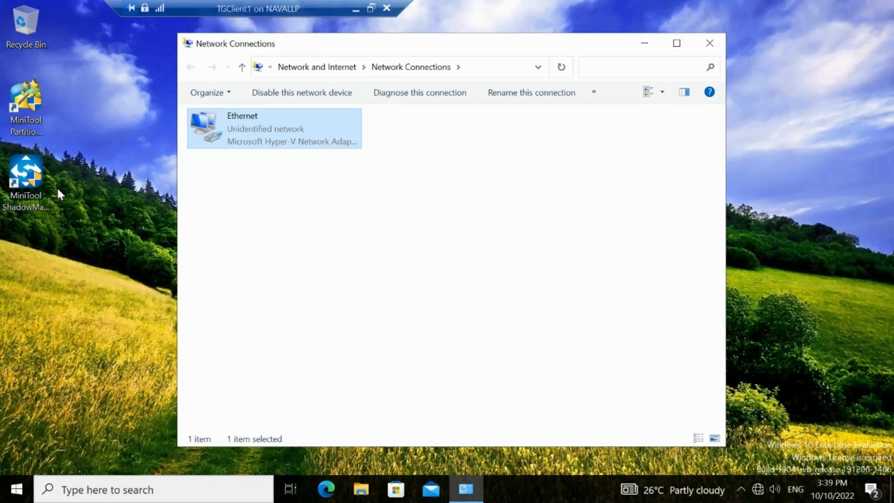
Step: Open a Command Prompt on TGClient1 with cmd, run ipconfig and mark the Ethernet adapter's IPv4 address
{"action": "left_click", "coordinate": [9, 489]}
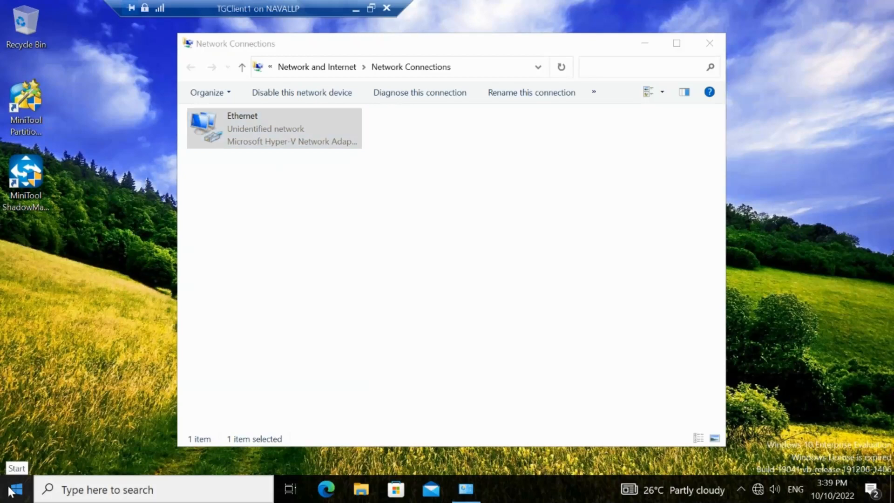
{"action": "right_click", "coordinate": [10, 492]}
{"action": "left_click", "coordinate": [45, 420]}
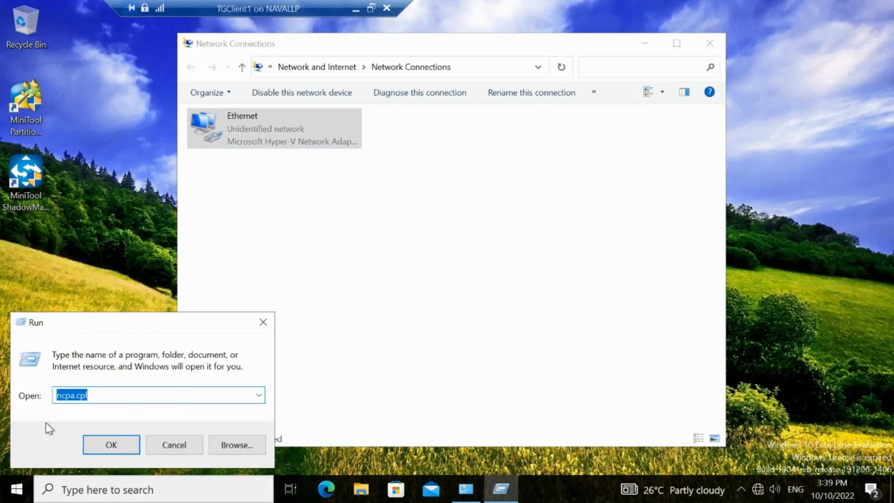
{"action": "type", "text": "cmd"}
{"action": "key", "text": "Return"}
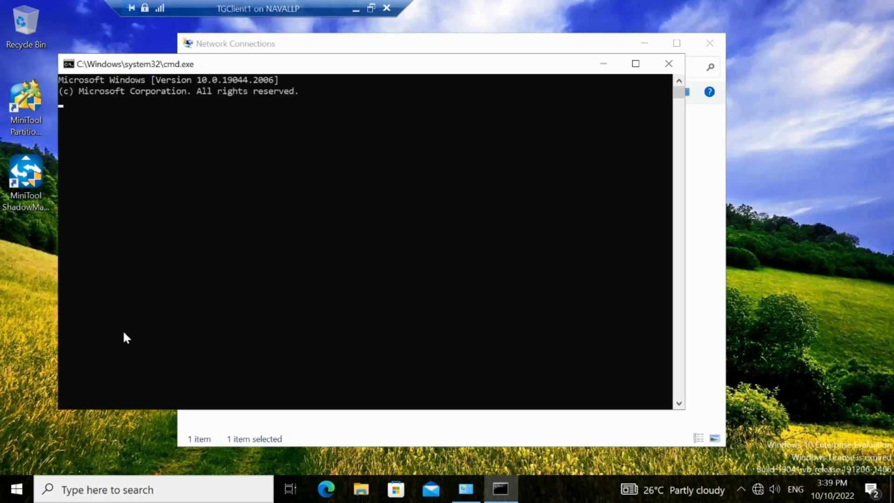
{"action": "type", "text": "ipconfig"}
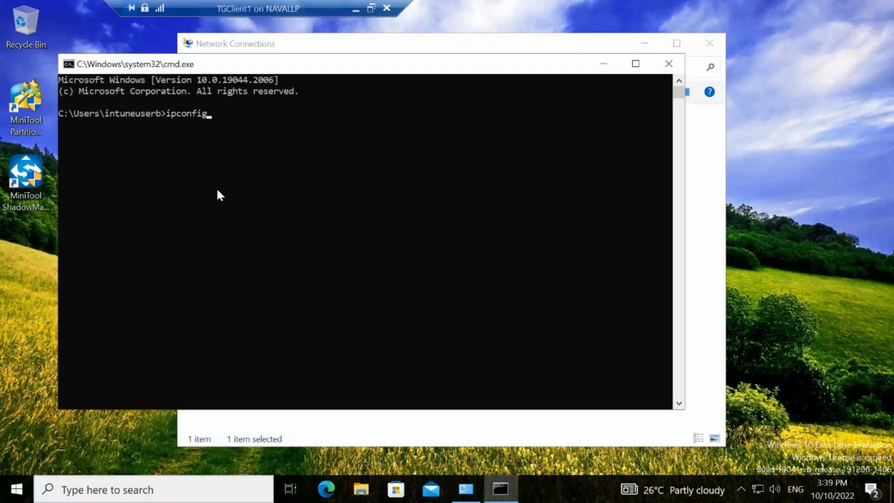
{"action": "key", "text": "Return"}
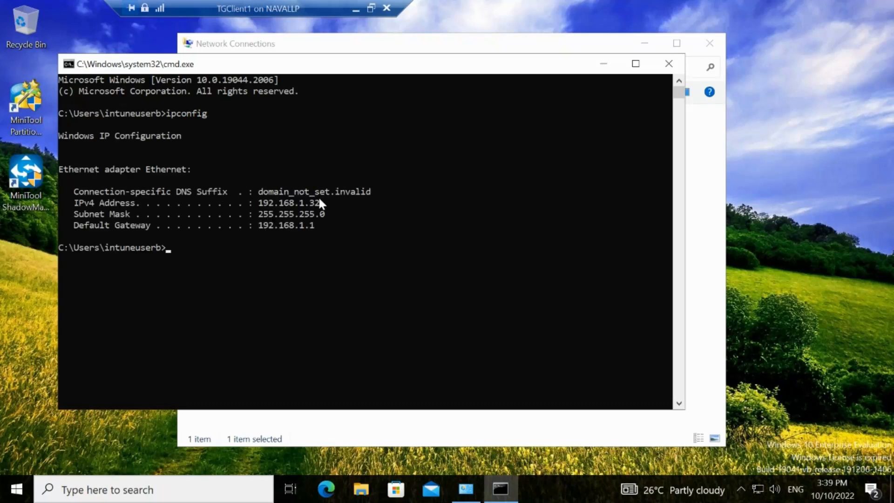
{"action": "left_click_drag", "start_coordinate": [319, 202], "coordinate": [284, 204]}
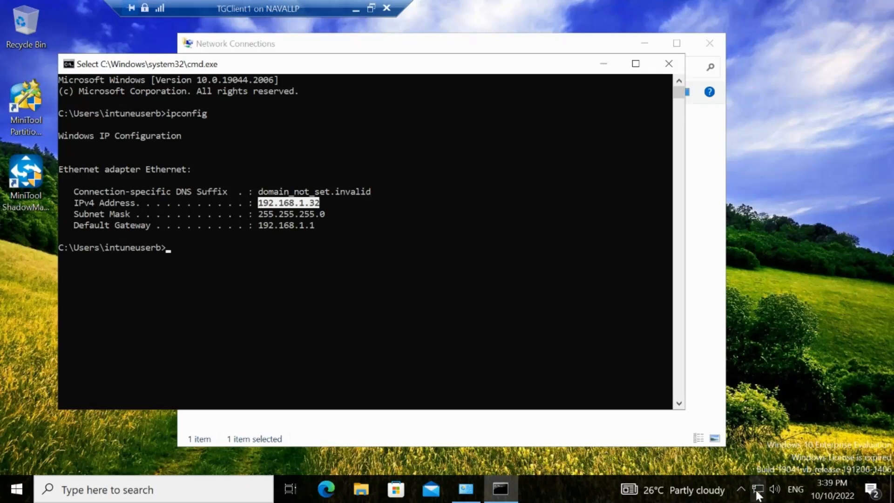
Step: Check TGClient1's network status, load google.com in Edge to test internet access, and close the browser
{"action": "mouse_move", "coordinate": [757, 495]}
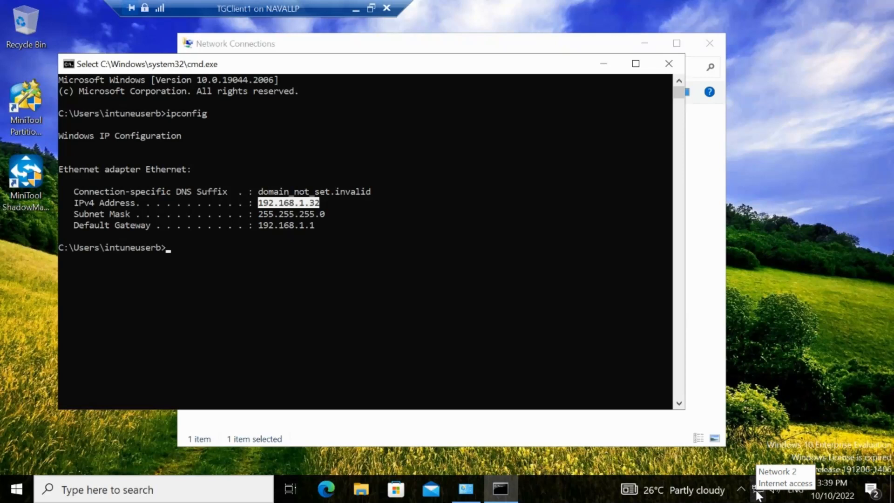
{"action": "left_click", "coordinate": [329, 493]}
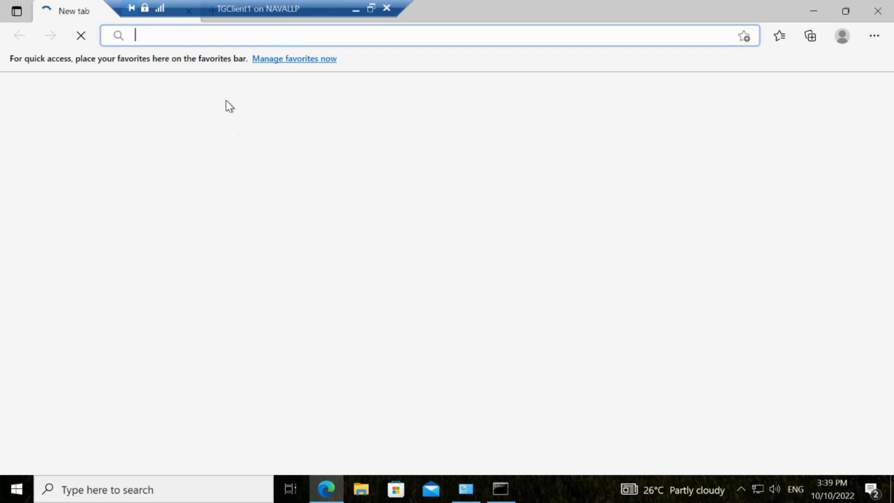
{"action": "type", "text": "google.com"}
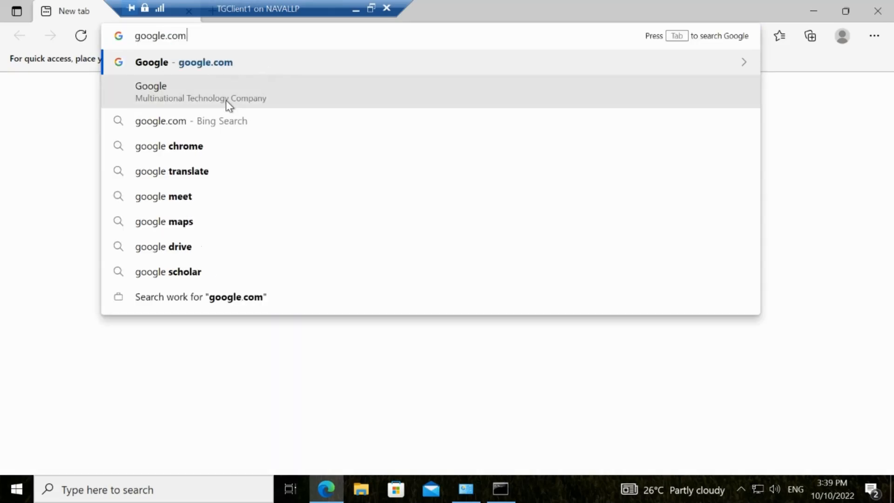
{"action": "key", "text": "Return"}
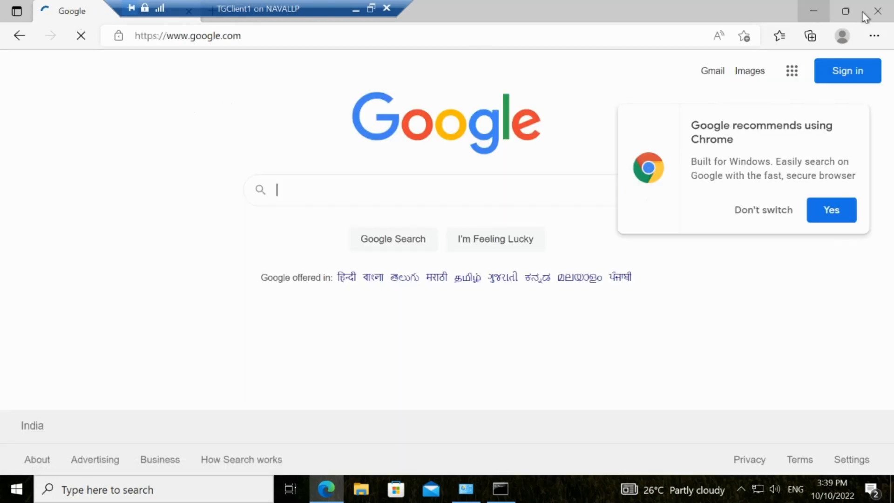
{"action": "left_click", "coordinate": [875, 13]}
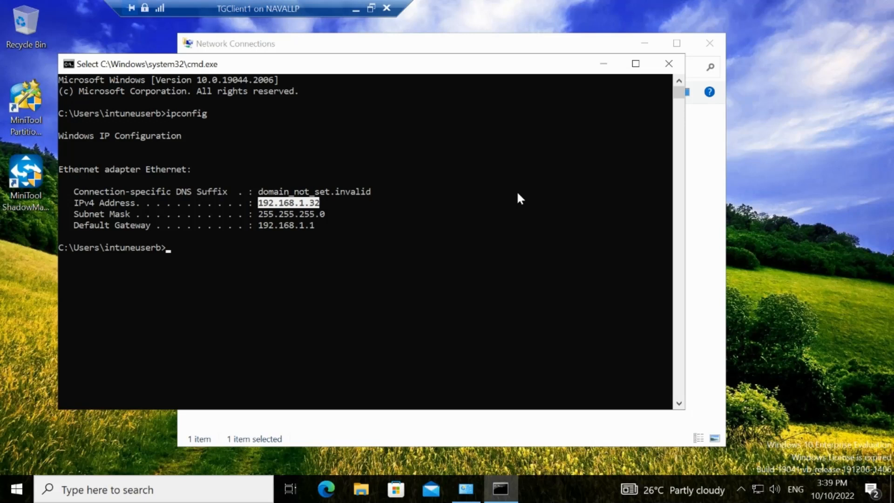
Step: Ping the host at 192.168.1.29 from TGClient1's Command Prompt
{"action": "left_click", "coordinate": [188, 254]}
{"action": "type", "text": "ping"}
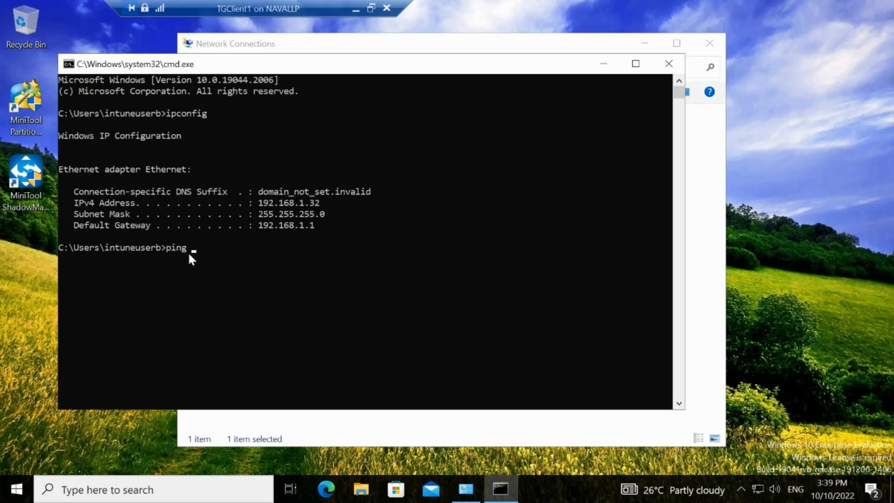
{"action": "type", "text": " 192.168.1.29"}
{"action": "key", "text": "Return"}
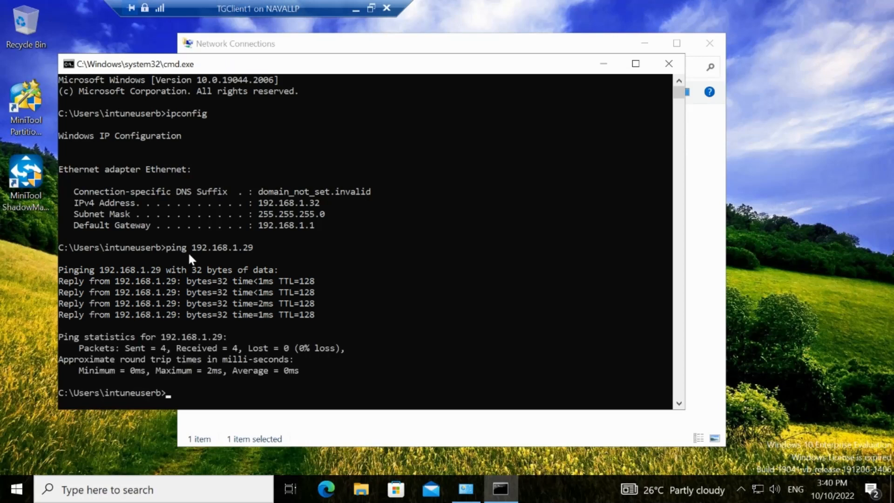
Step: Try to ping the TGSVR2019 server from TGClient1 using the address 192.168.1.39
{"action": "type", "text": "ping 192.168.1.39"}
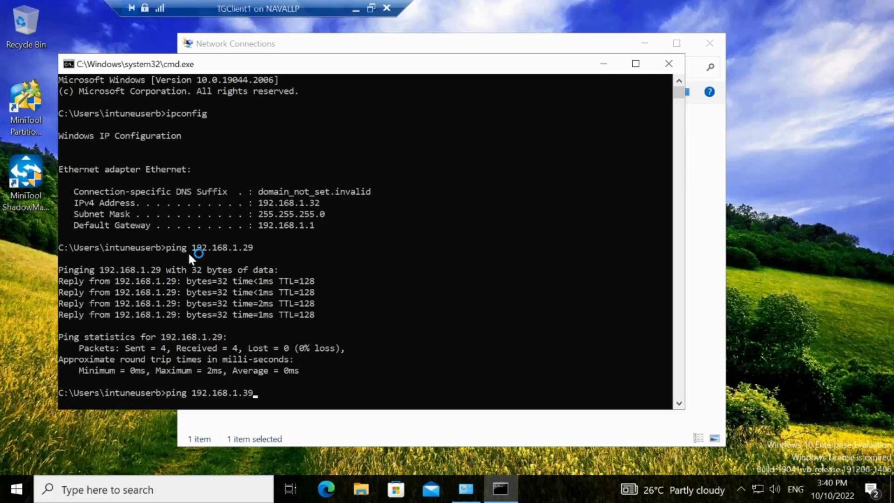
{"action": "key", "text": "Return"}
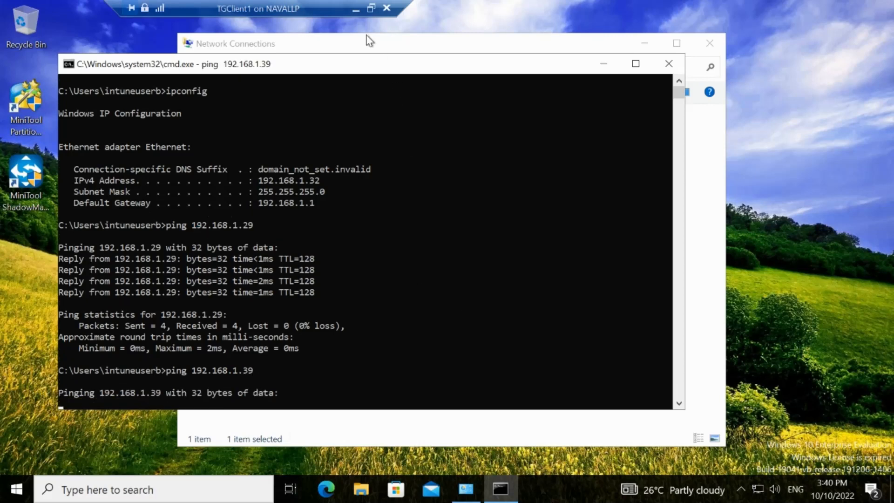
Step: Minimize TGClient1, look up TGSVR2019's IPv4 address in its ipconfig output, and minimize that session
{"action": "left_click", "coordinate": [356, 13]}
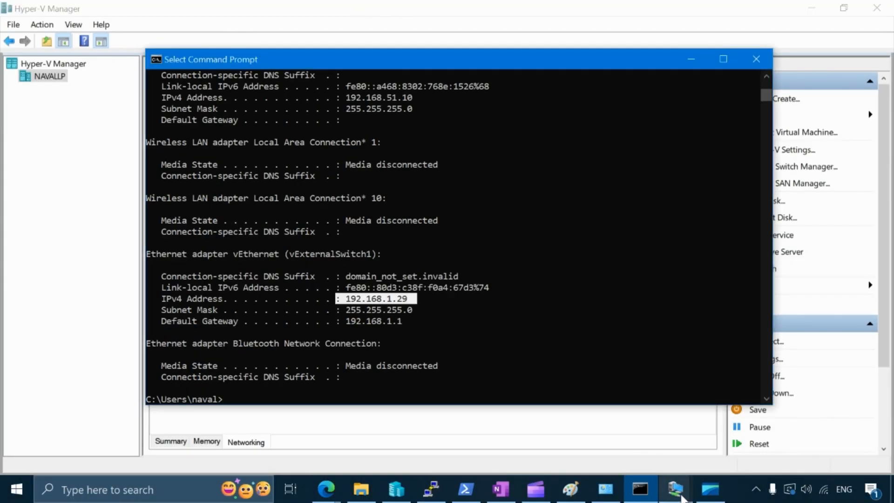
{"action": "mouse_move", "coordinate": [677, 491]}
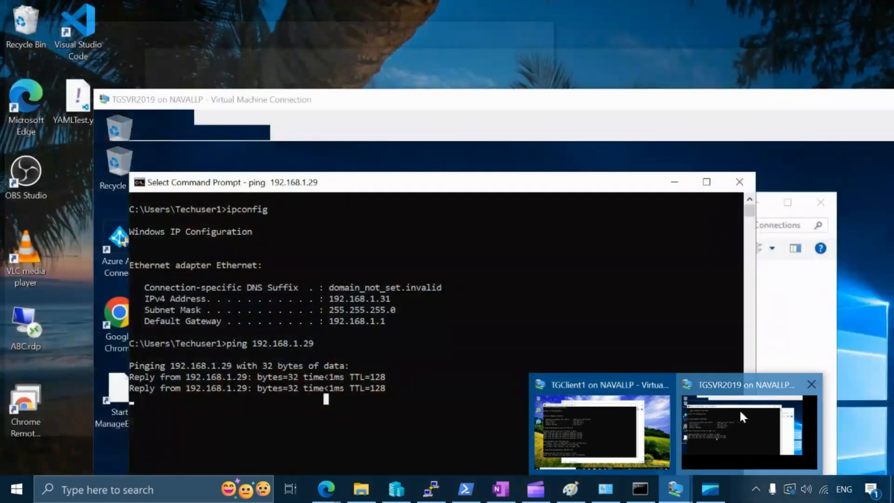
{"action": "left_click", "coordinate": [740, 409]}
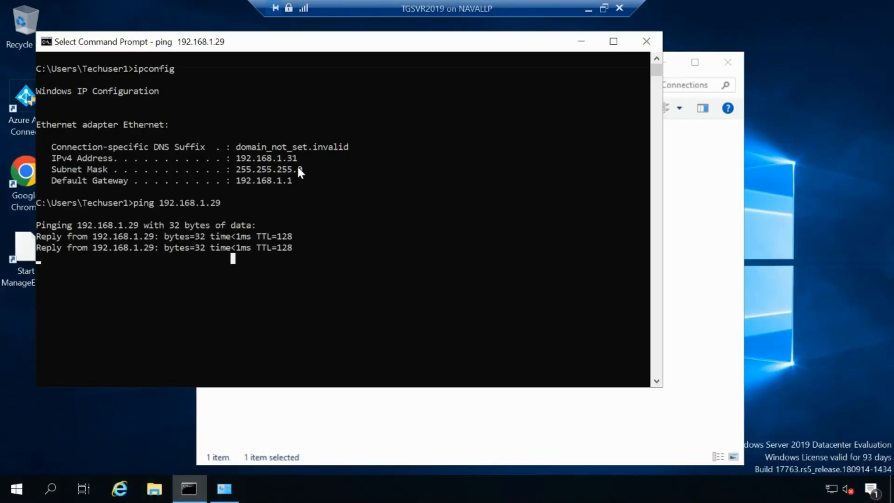
{"action": "left_click", "coordinate": [589, 10]}
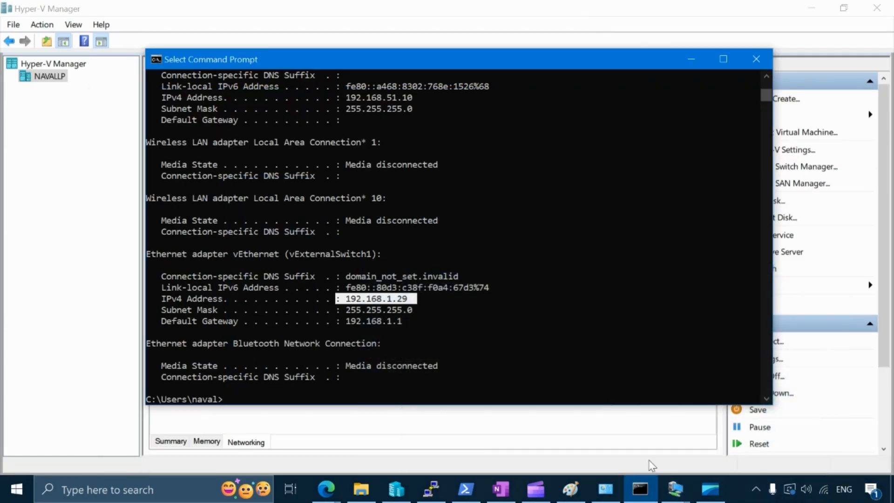
Step: Return to TGClient1, ping TGSVR2019 at 192.168.1.31 by correcting the previous ping command, and mark the replies
{"action": "mouse_move", "coordinate": [675, 488]}
{"action": "left_click", "coordinate": [590, 416]}
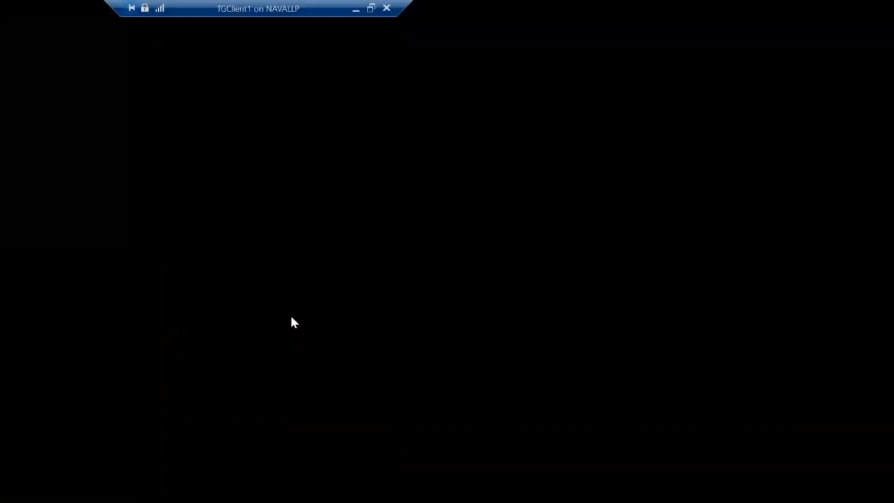
{"action": "key", "text": "Up"}
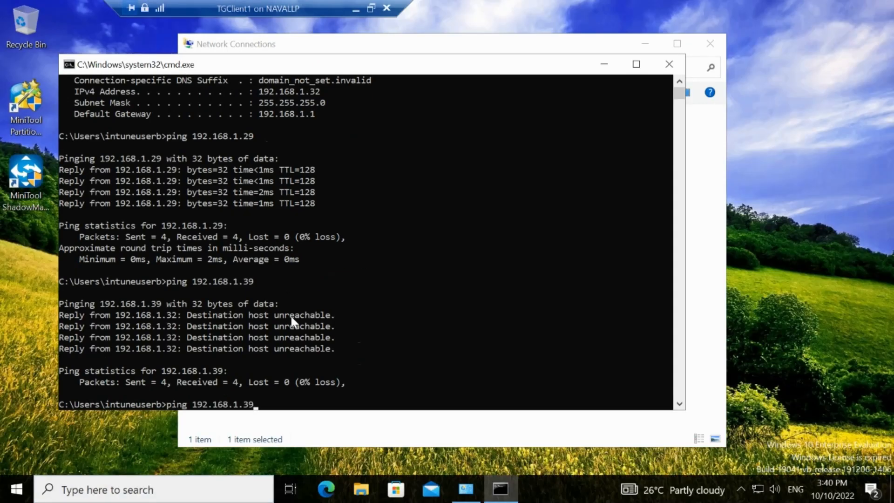
{"action": "key", "text": "BackSpace"}
{"action": "type", "text": "1"}
{"action": "key", "text": "Return"}
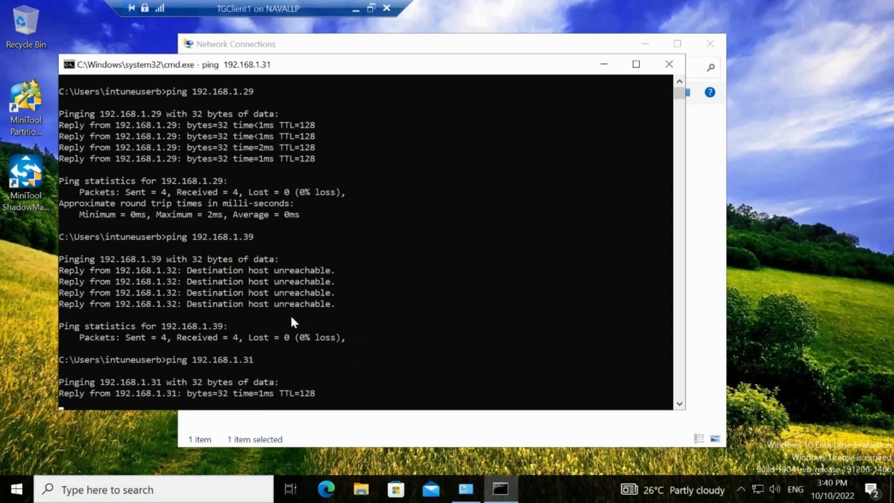
{"action": "left_click_drag", "start_coordinate": [320, 395], "coordinate": [145, 372]}
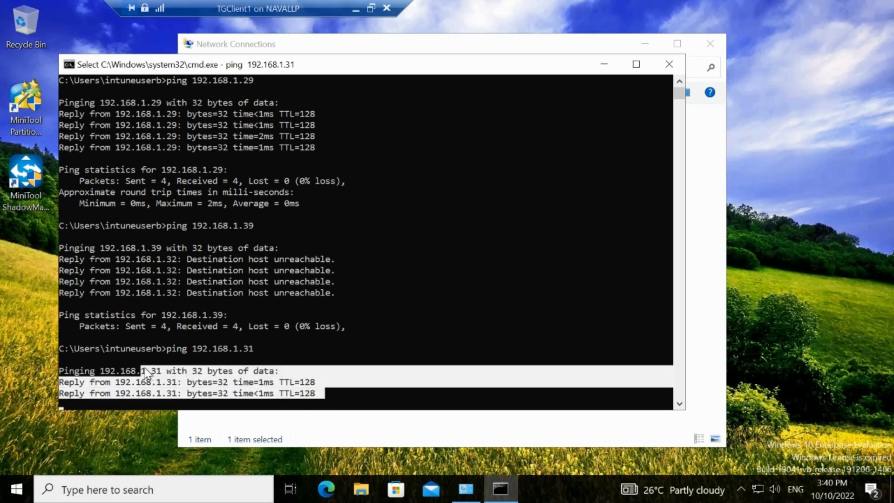
{"action": "left_click", "coordinate": [291, 393]}
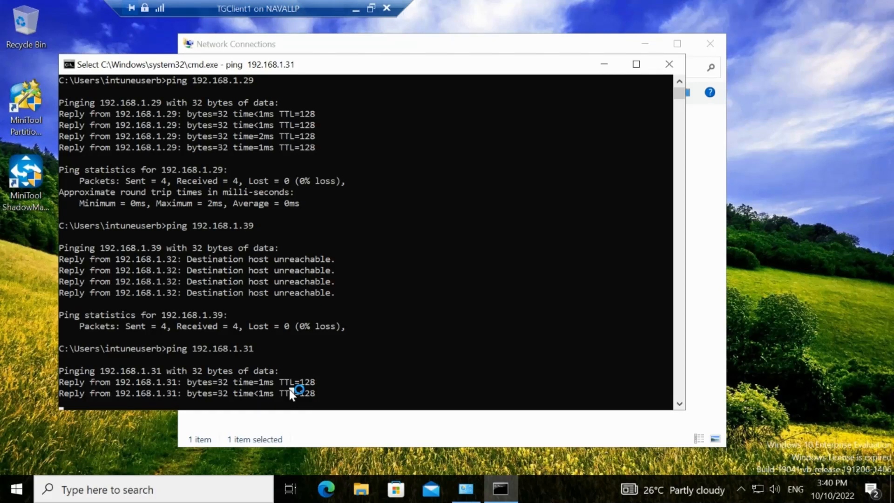
{"action": "left_click", "coordinate": [291, 393]}
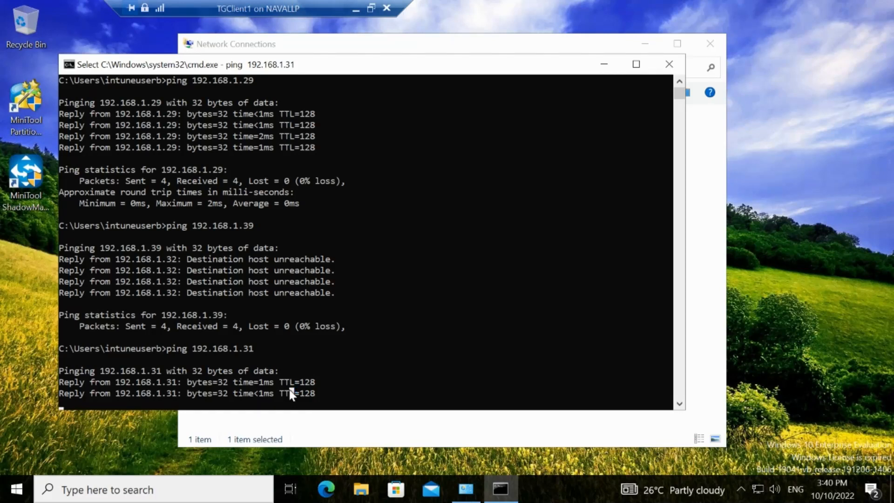